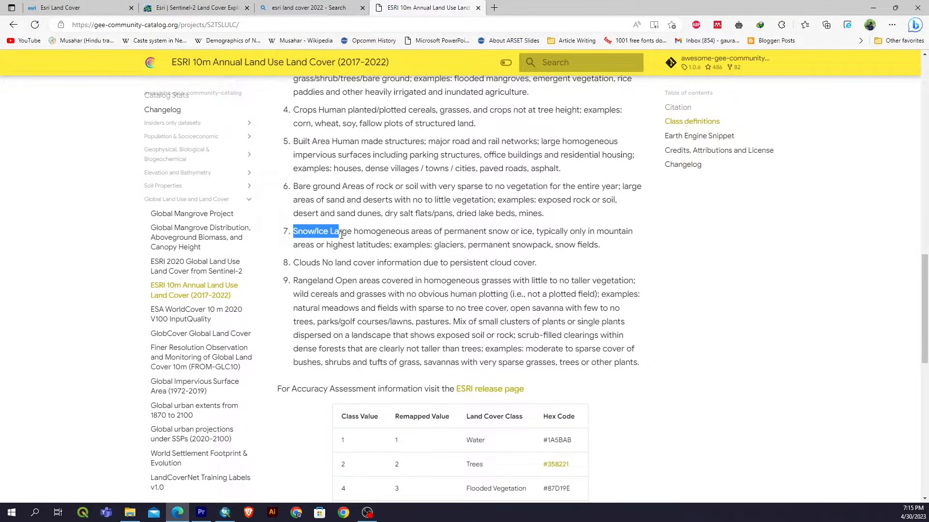
Review the class definitions and class value table on the ESRI 10m Annual Land Use Land Cover page.
left_click_drag(293, 195, 394, 210)
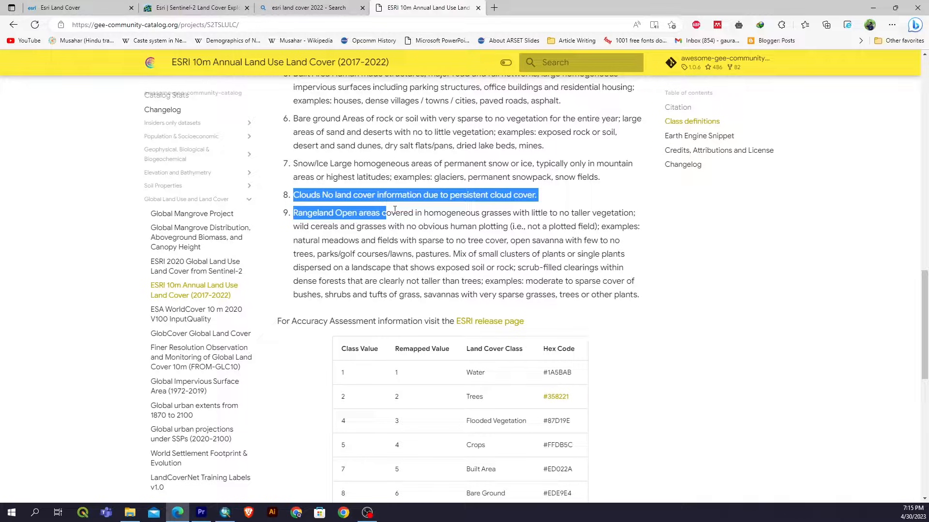
left_click(395, 209)
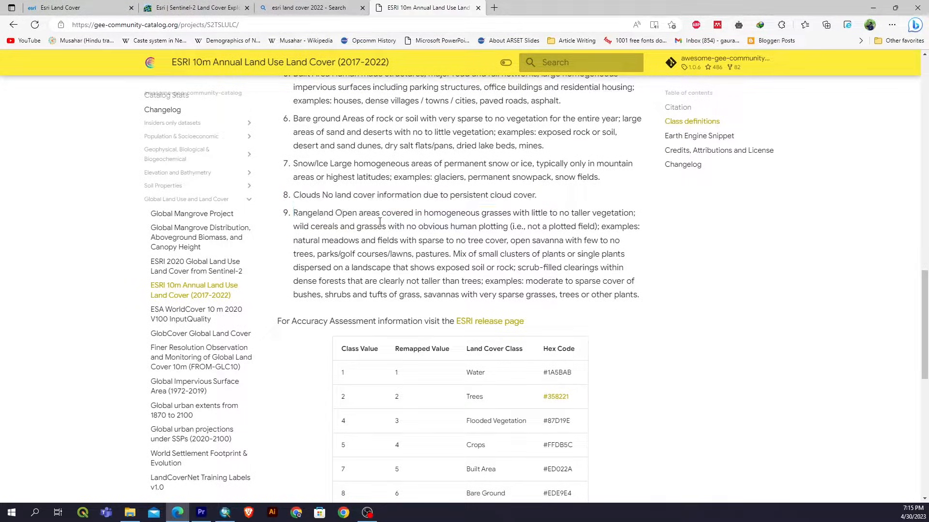
scroll(379, 221, "down", 10)
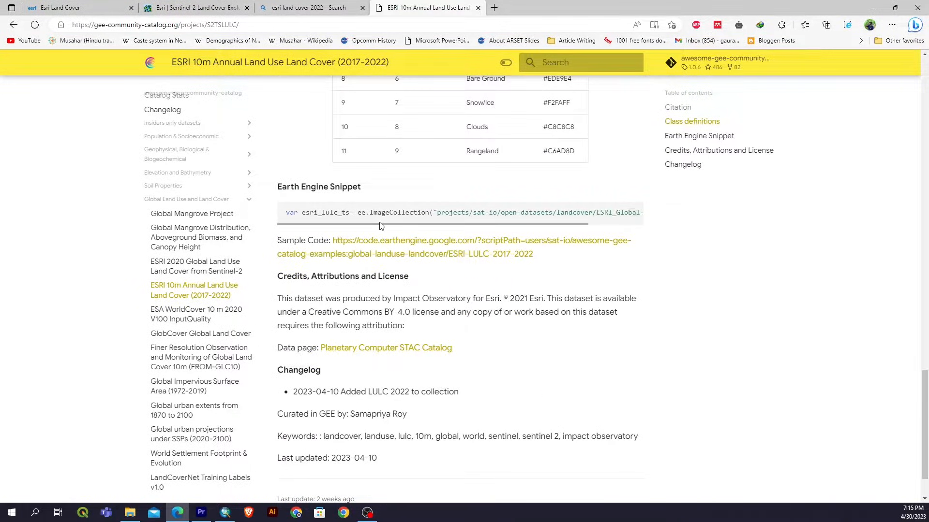
scroll(382, 226, "up", 10)
scroll(380, 226, "up", 10)
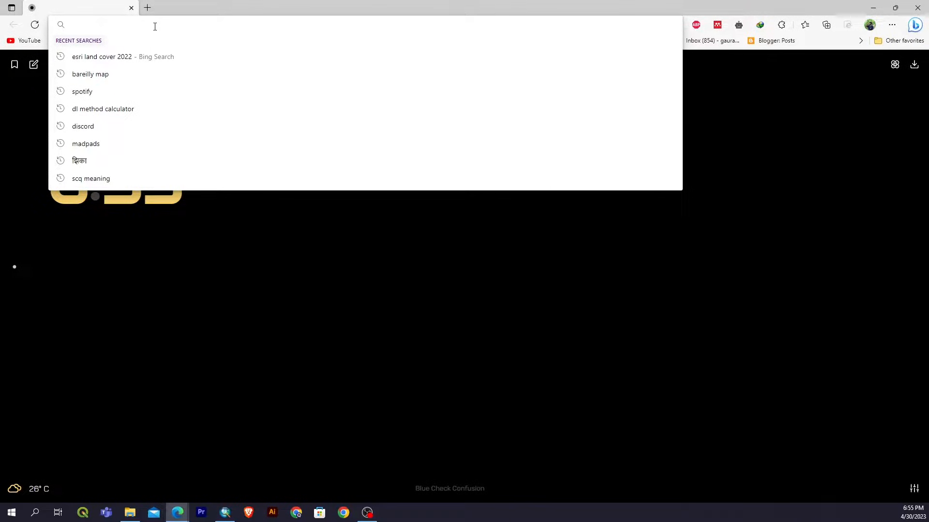
Search the web for esri land cover 2022 and open the Esri Land Cover page of ArcGIS Living Atlas.
left_click(164, 56)
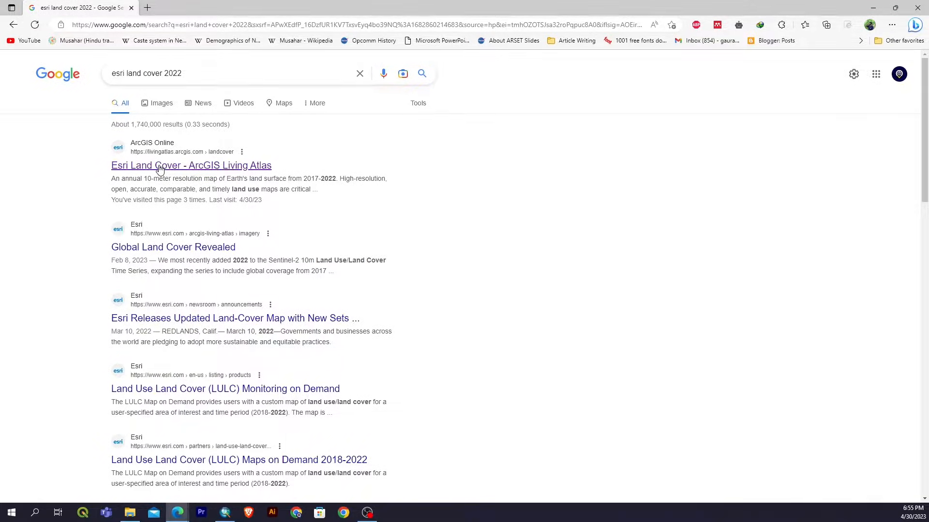
left_click(160, 167)
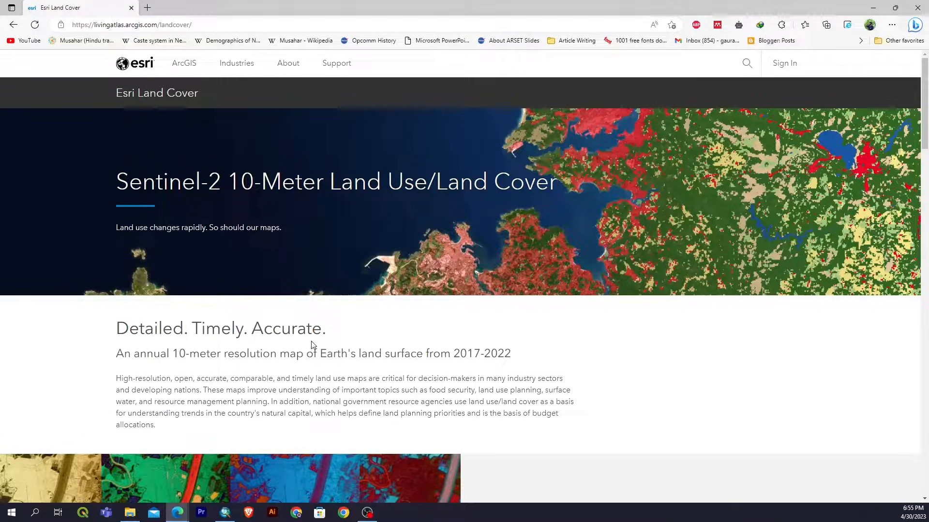
Launch the Land Cover Explorer application from the Explore the Change section of the Esri Land Cover page.
scroll(312, 345, "down", 3)
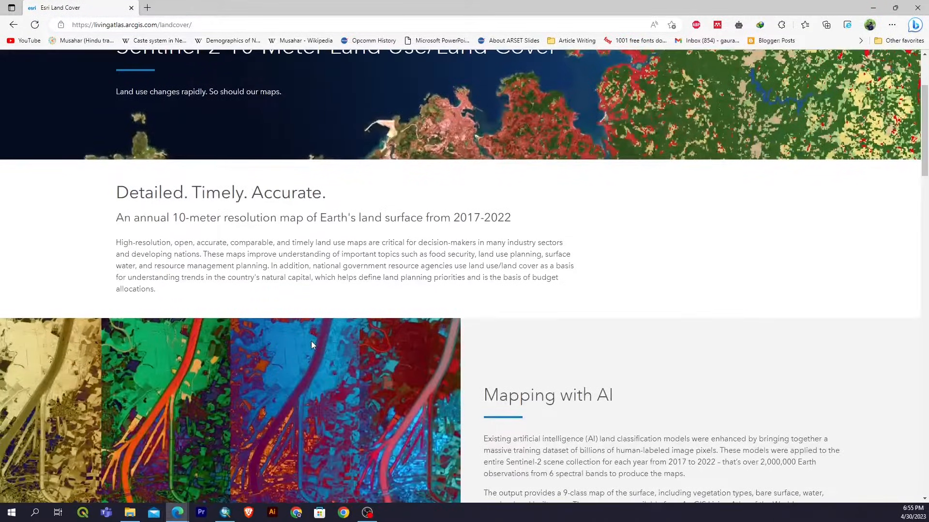
scroll(312, 342, "down", 3)
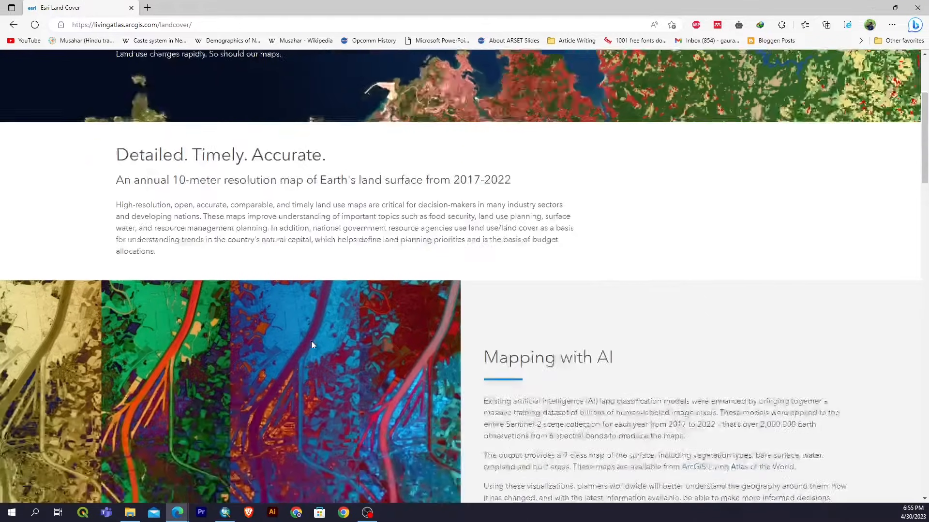
scroll(312, 341, "down", 6)
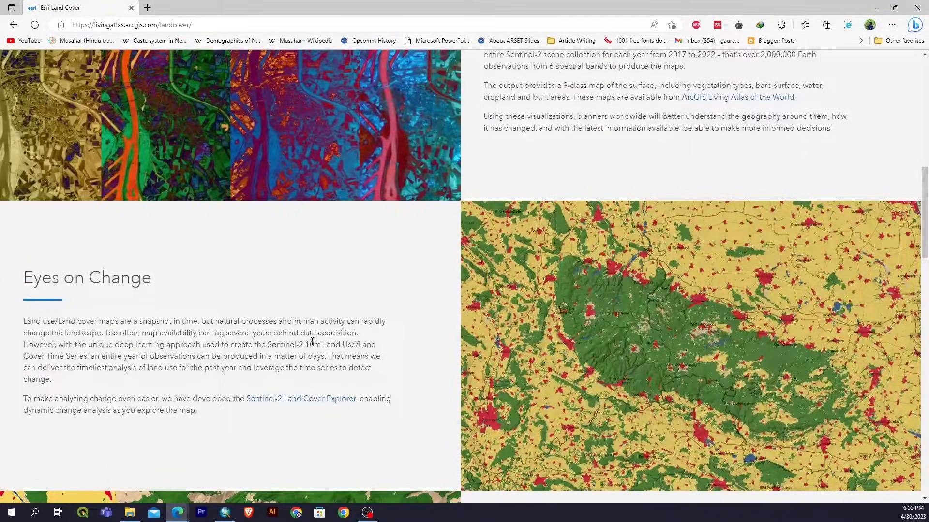
scroll(312, 342, "down", 4)
scroll(312, 342, "down", 2)
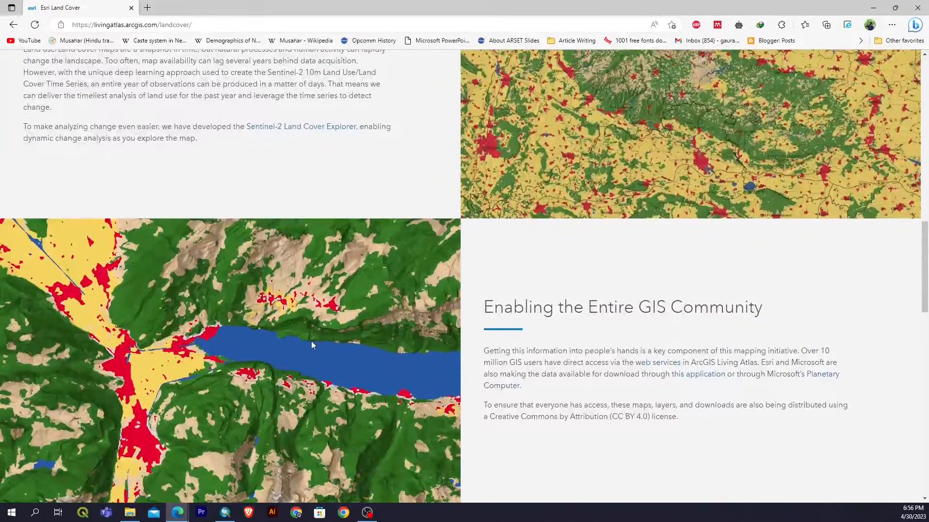
scroll(347, 323, "down", 3)
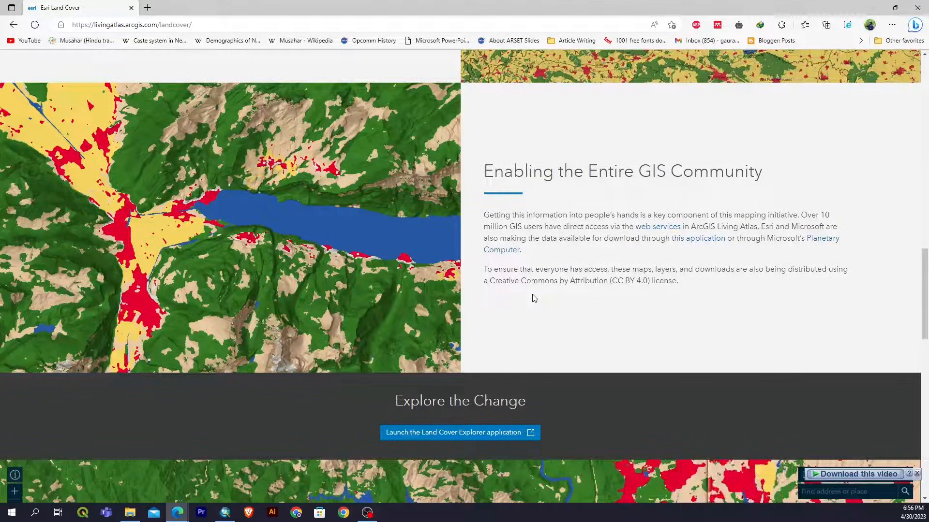
scroll(534, 299, "down", 1)
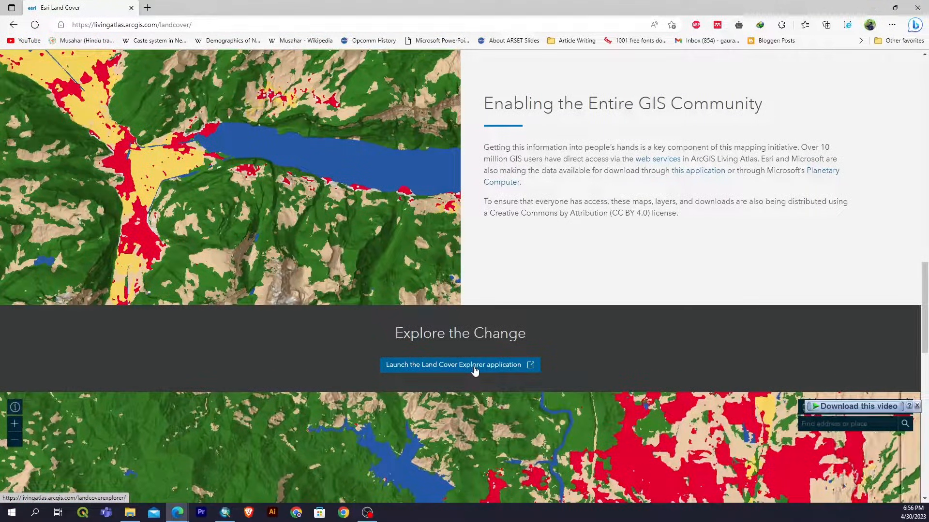
scroll(474, 370, "down", 4)
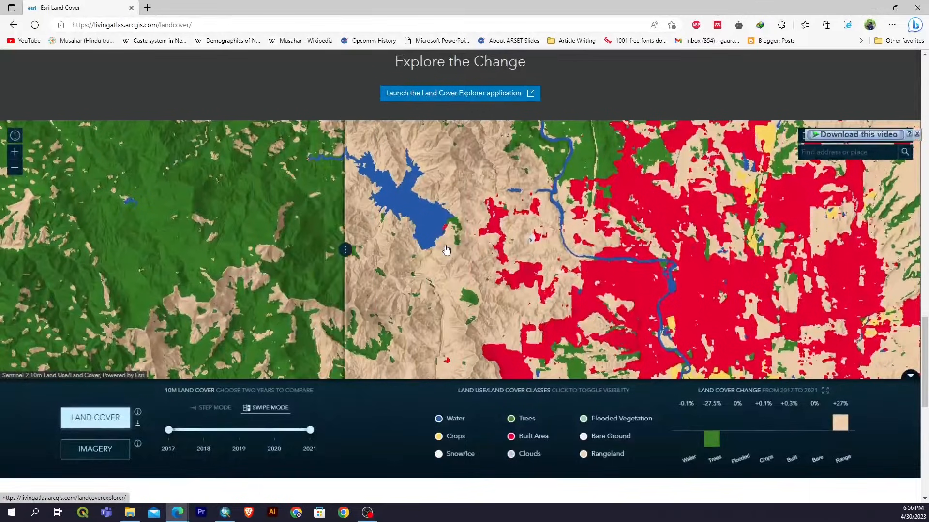
scroll(446, 250, "up", 2)
scroll(442, 275, "down", 2)
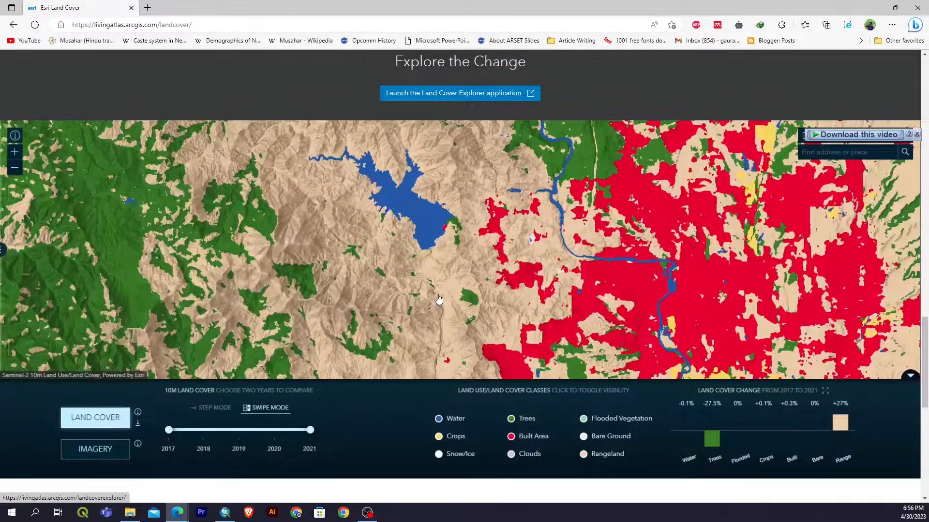
scroll(435, 192, "up", 2)
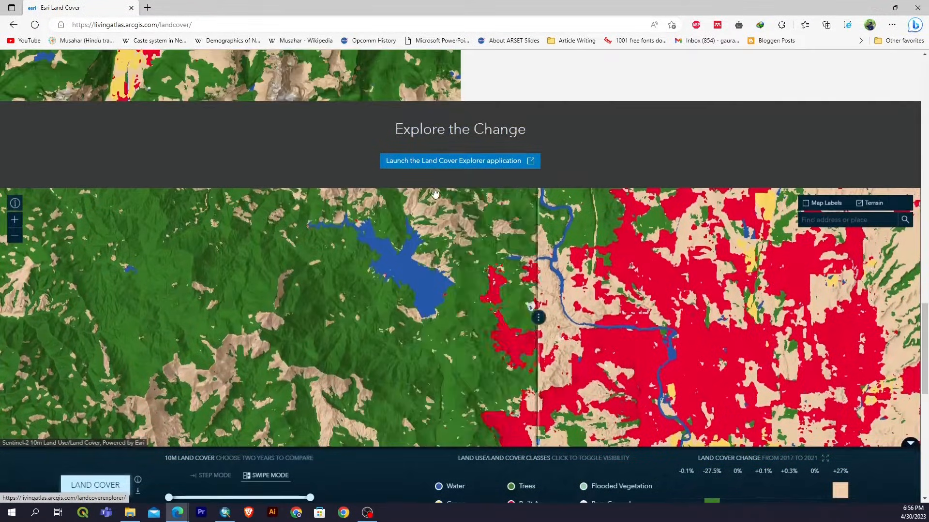
scroll(435, 189, "up", 2)
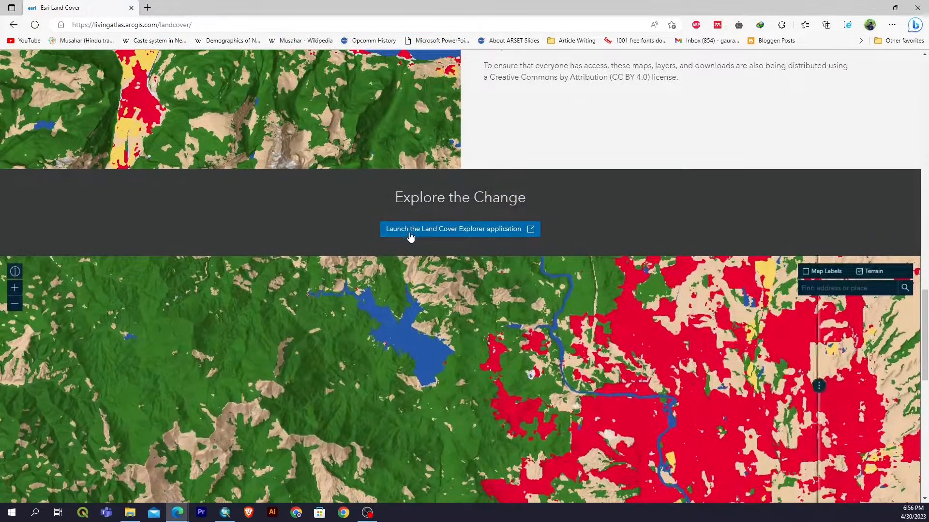
left_click(453, 236)
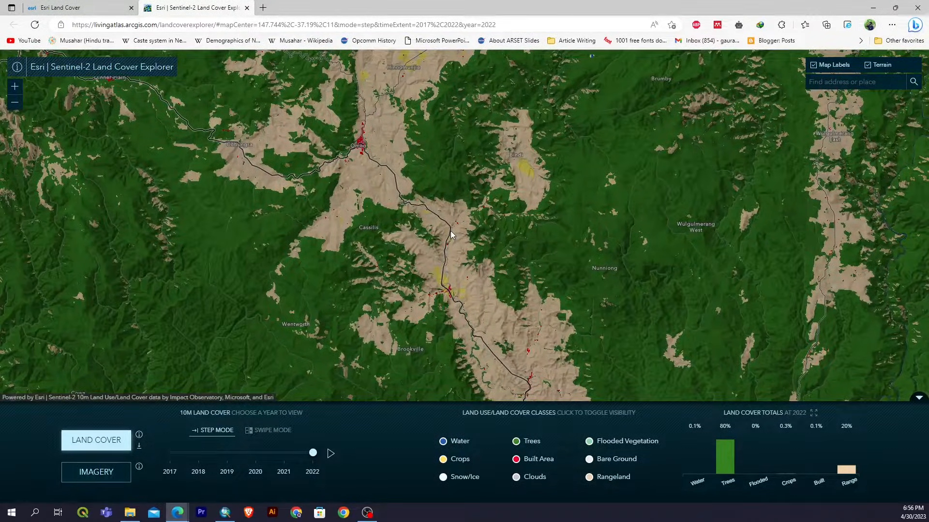
Step the land cover map over southeastern Australia back to 2017, and play and stop the yearly animation.
scroll(469, 231, "down", 1)
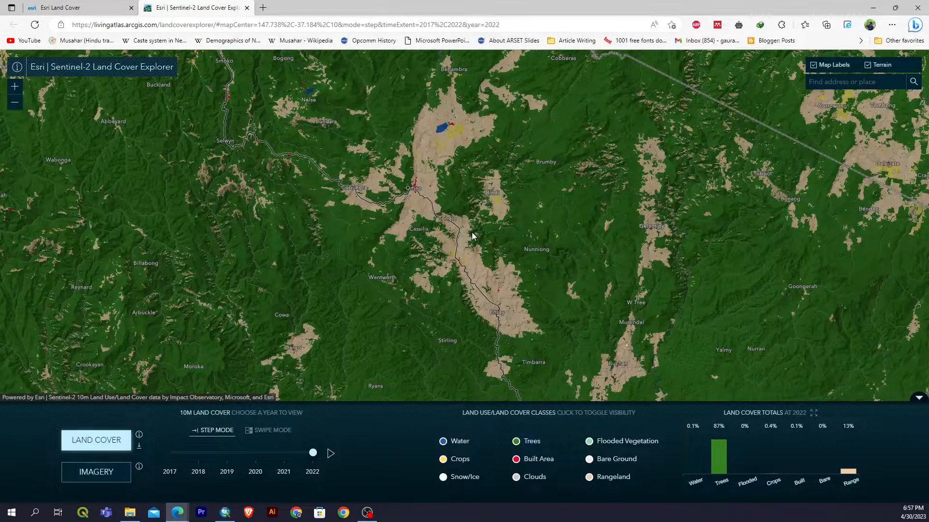
scroll(366, 300, "down", 1)
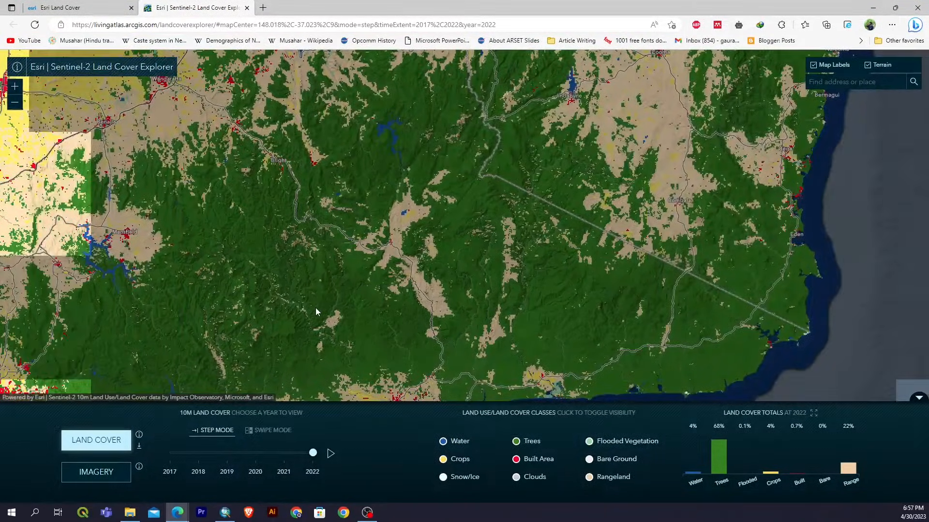
left_click_drag(231, 197, 313, 293)
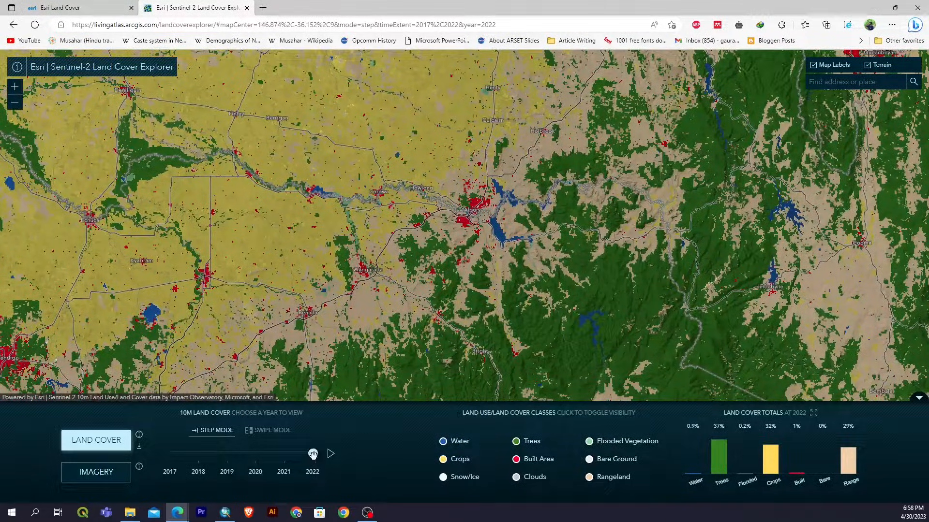
left_click_drag(312, 453, 246, 454)
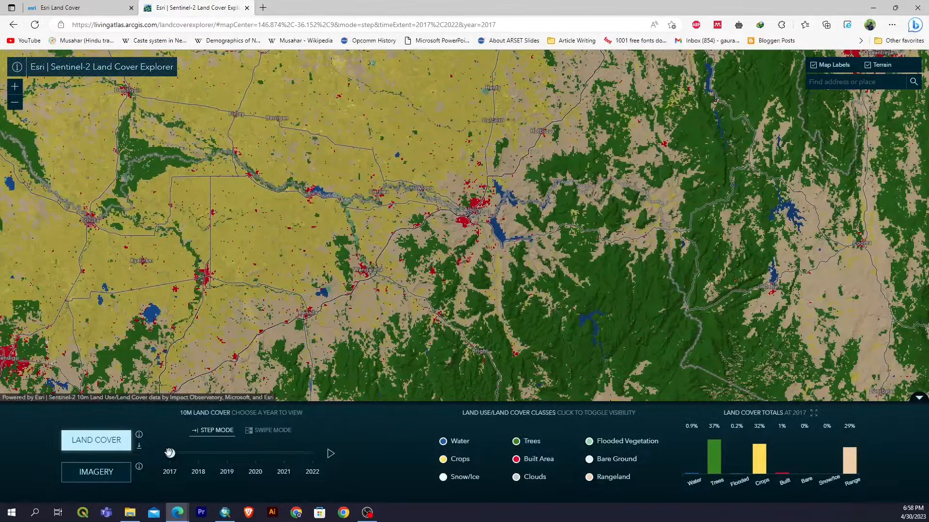
left_click(330, 456)
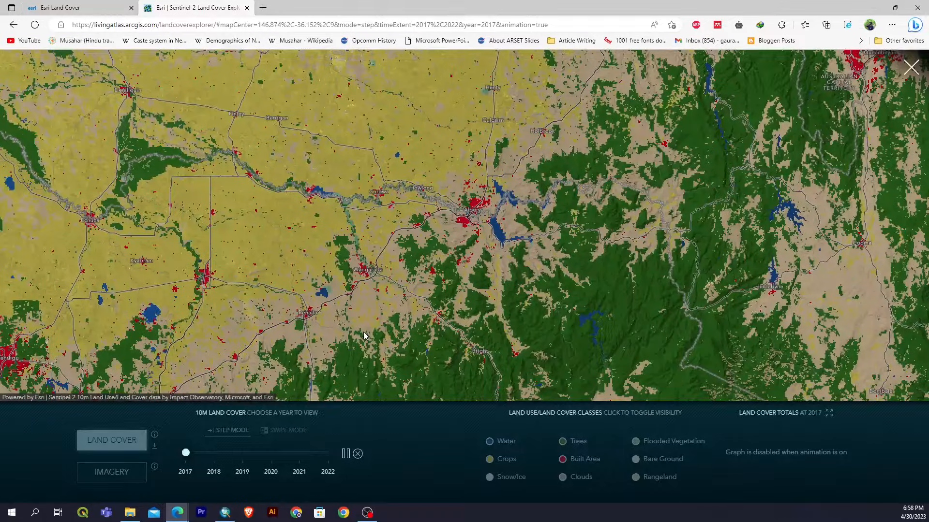
left_click(358, 456)
Read the descriptions of the Water, Trees and Flooded Vegetation land cover classes.
mouse_move(442, 447)
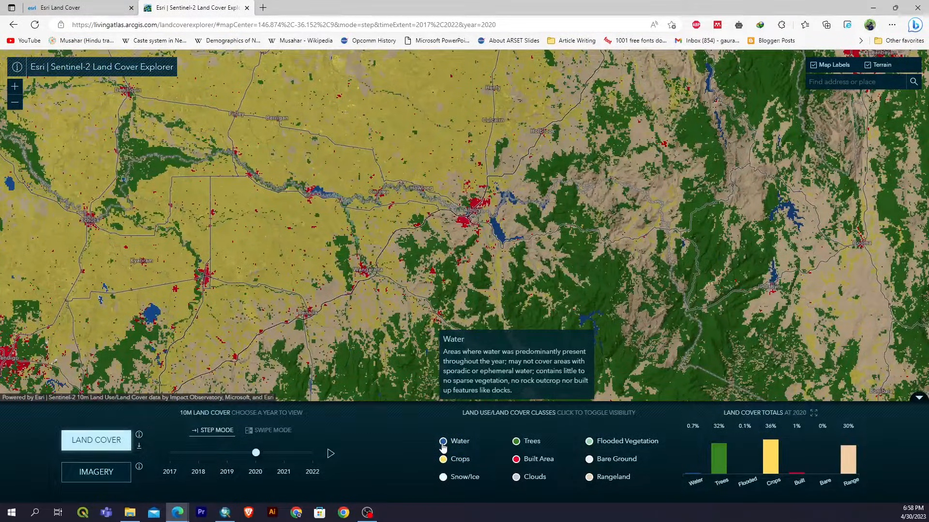
mouse_move(517, 447)
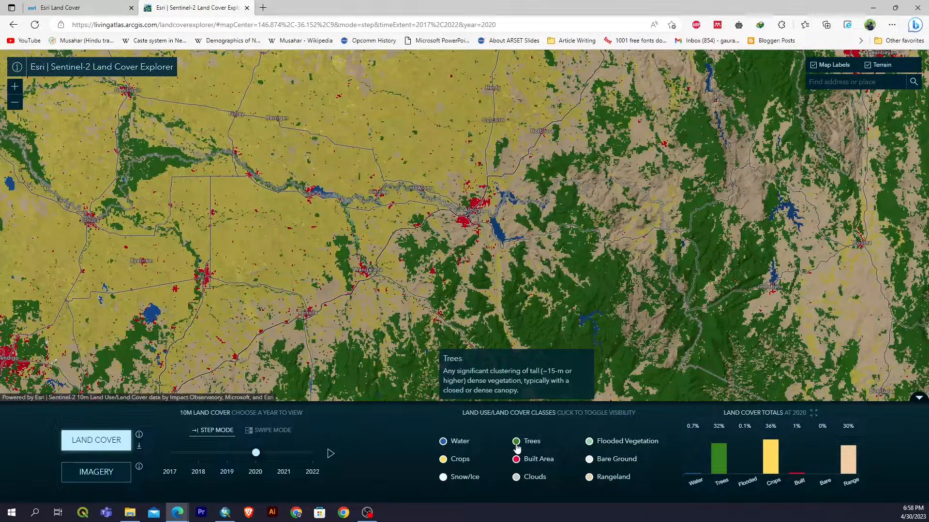
mouse_move(590, 448)
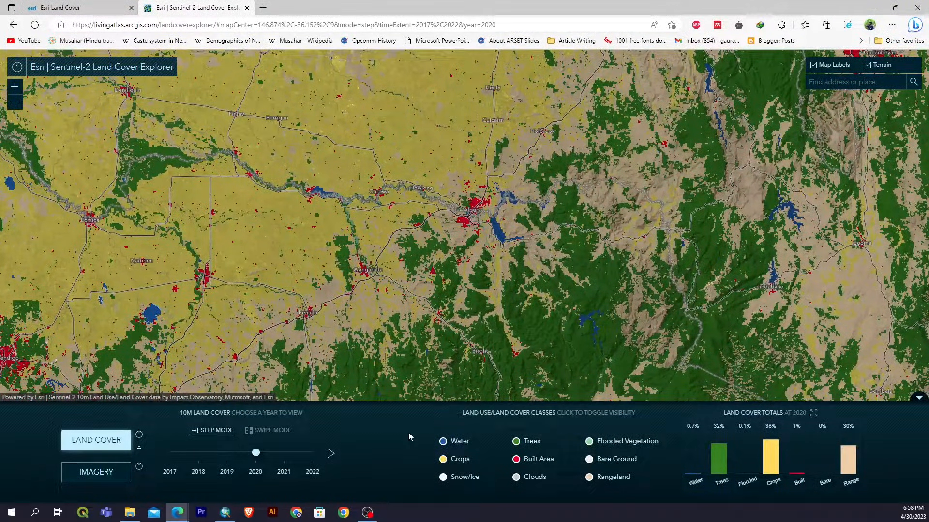
Open the land cover download map and select the tile covering western Nepal and the part of India east of New Delhi.
left_click(140, 448)
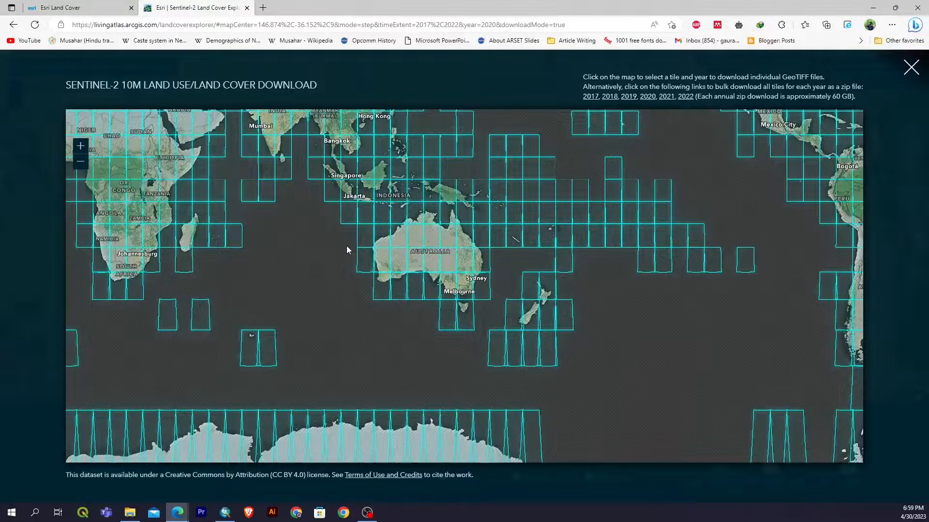
left_click_drag(750, 187, 237, 308)
left_click_drag(646, 249, 445, 258)
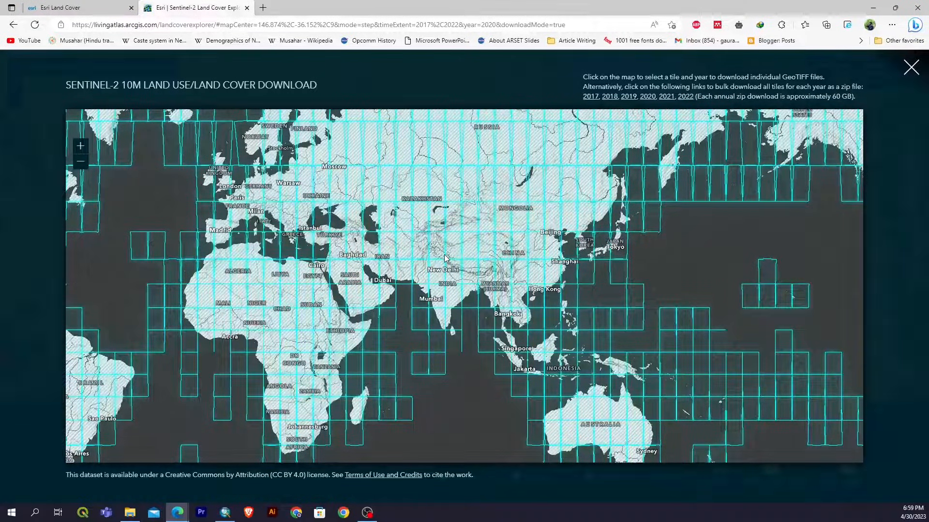
scroll(445, 259, "up", 2)
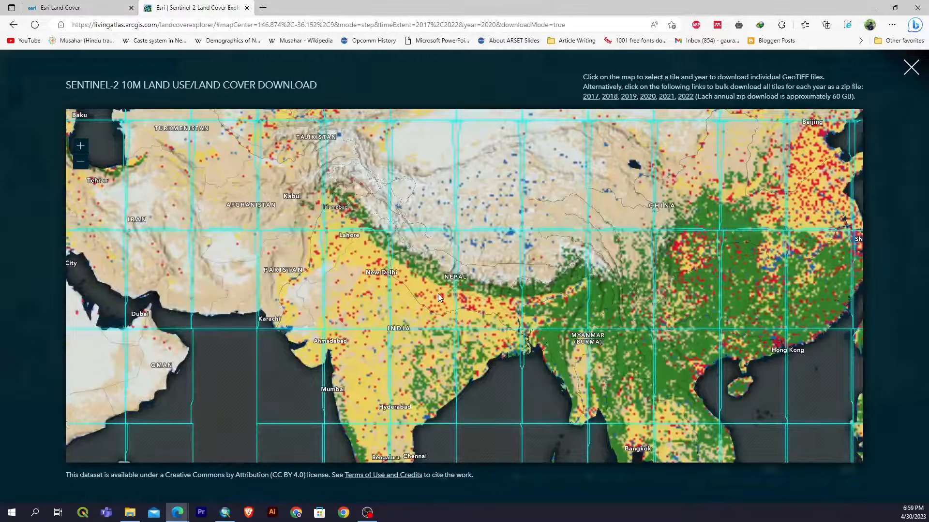
scroll(437, 294, "up", 2)
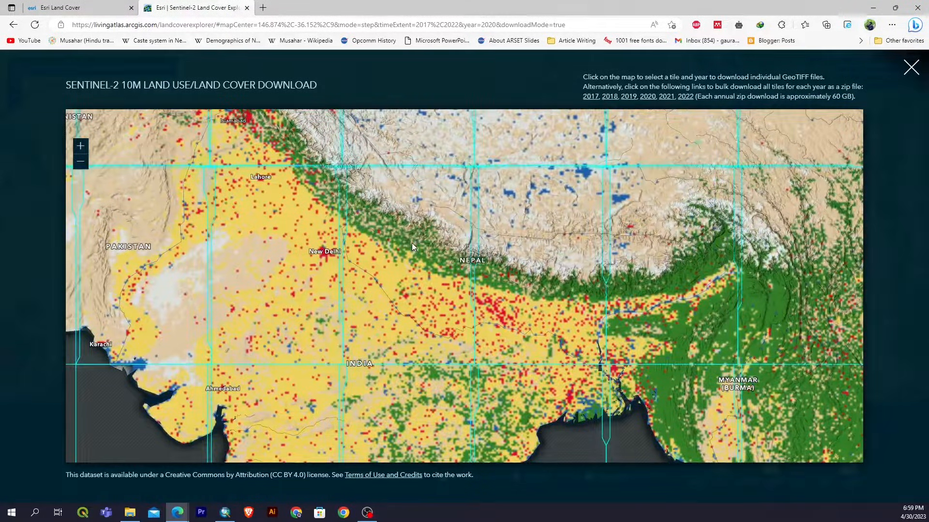
left_click(412, 245)
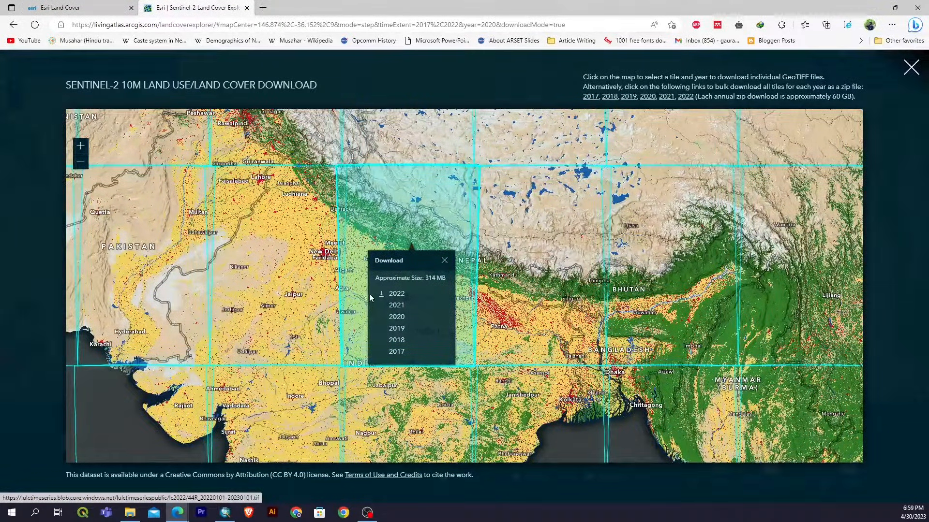
Request the selected tile's 2022 GeoTIFF, adding the duplicate download with a numbered file name.
left_click(396, 294)
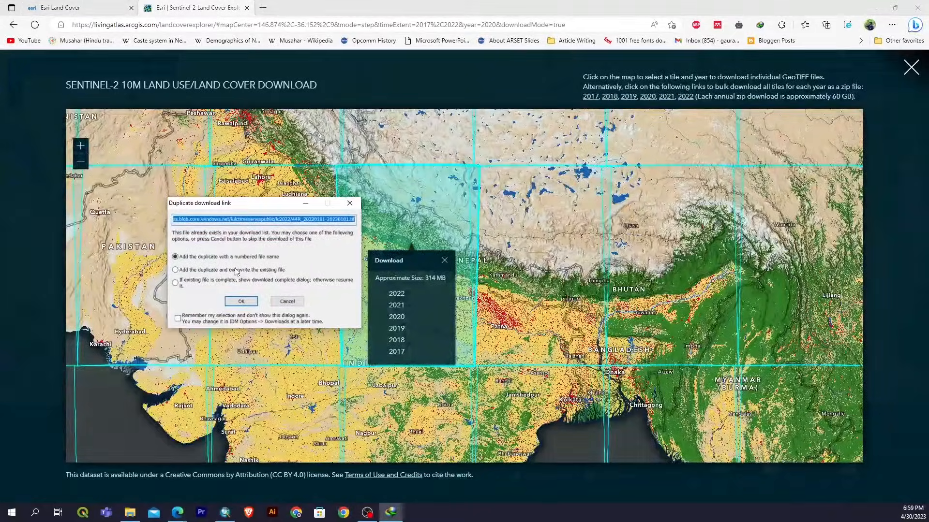
left_click(252, 302)
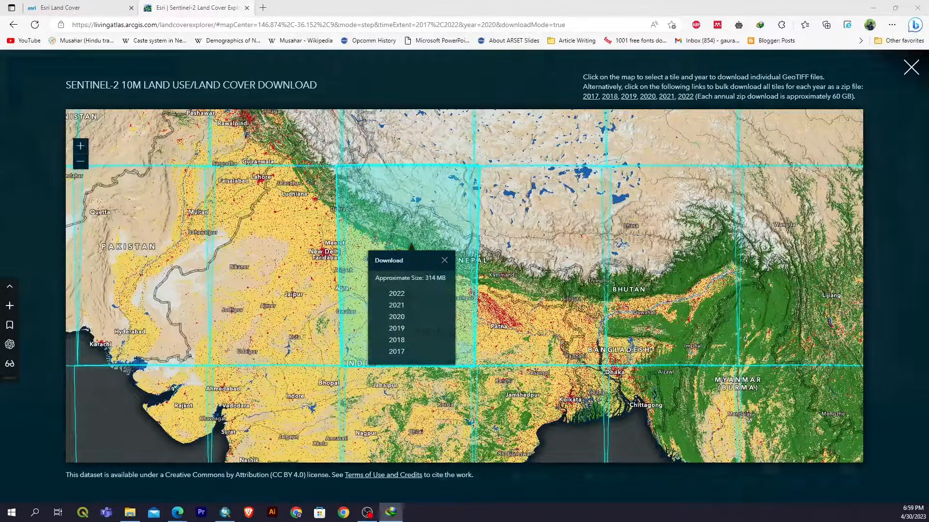
left_click_drag(440, 264, 416, 190)
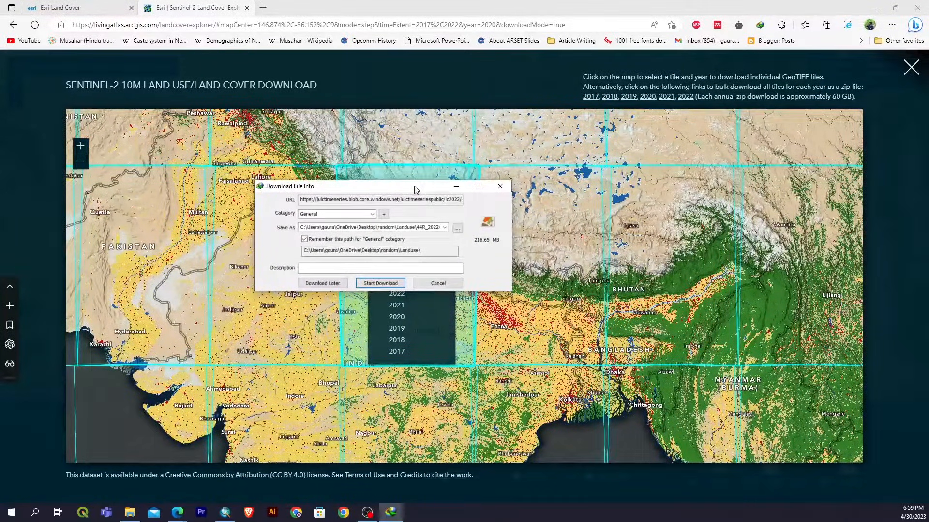
left_click(457, 228)
scroll(316, 322, "up", 3)
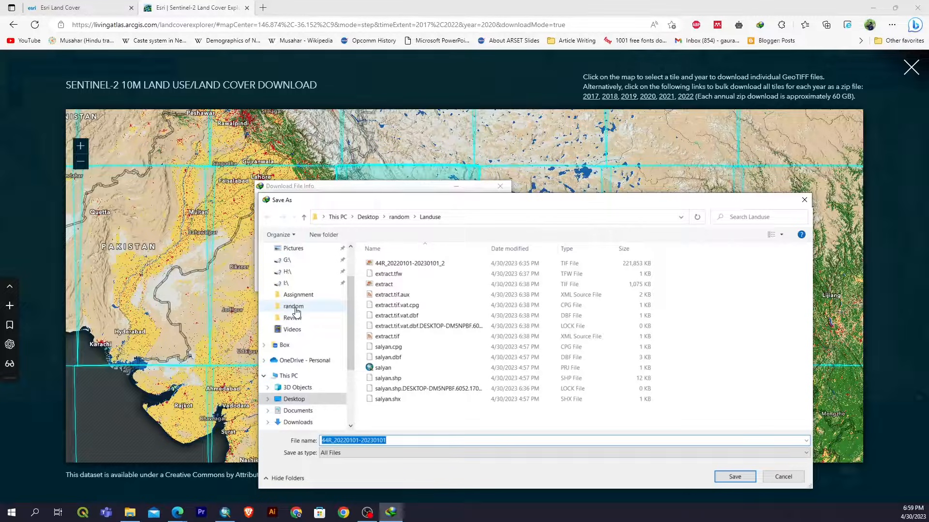
left_click(294, 306)
double_click(379, 277)
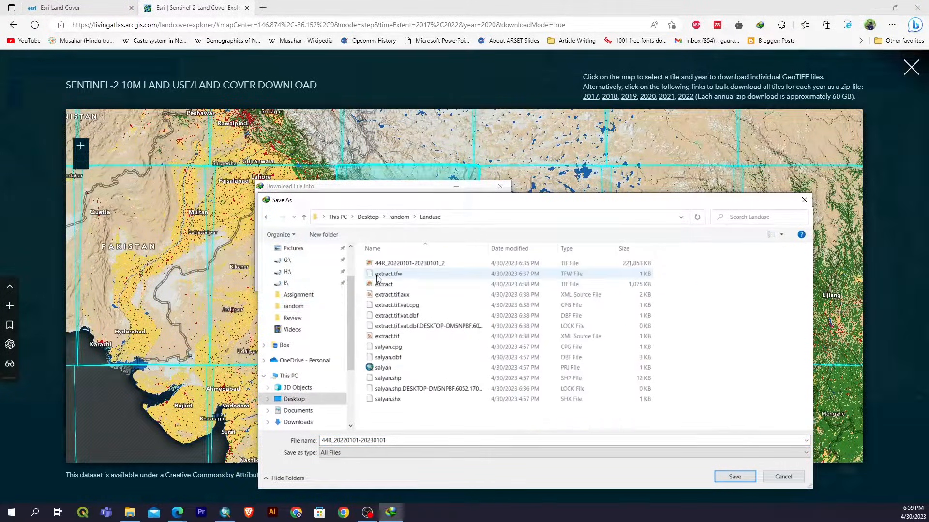
left_click(735, 477)
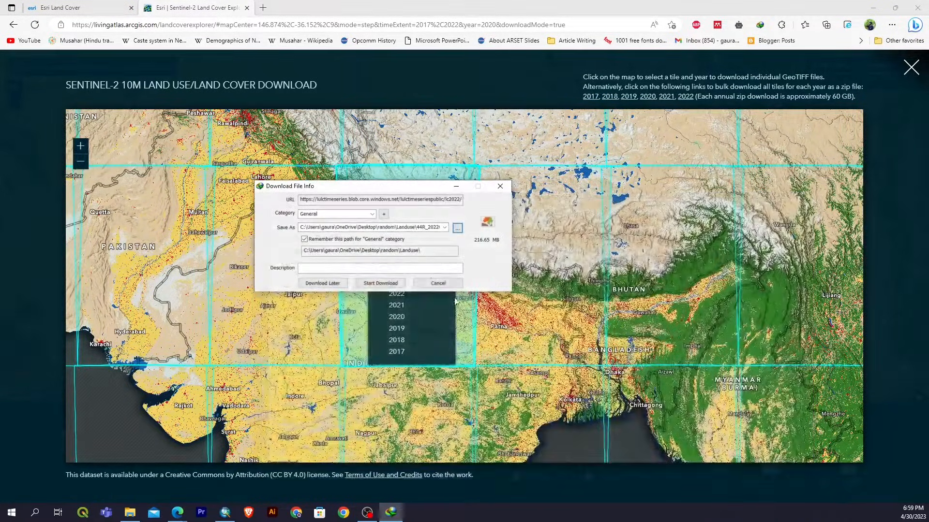
left_click(380, 283)
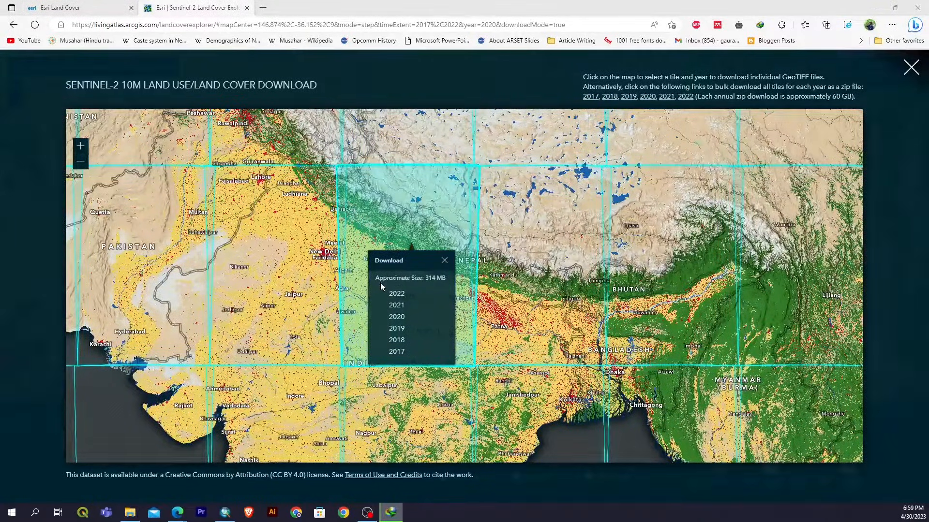
left_click_drag(300, 152, 408, 152)
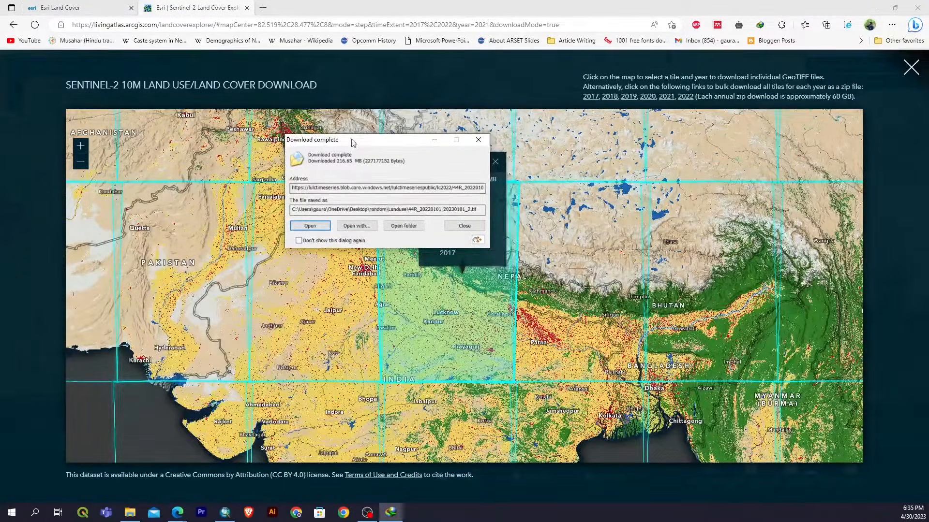
left_click(410, 226)
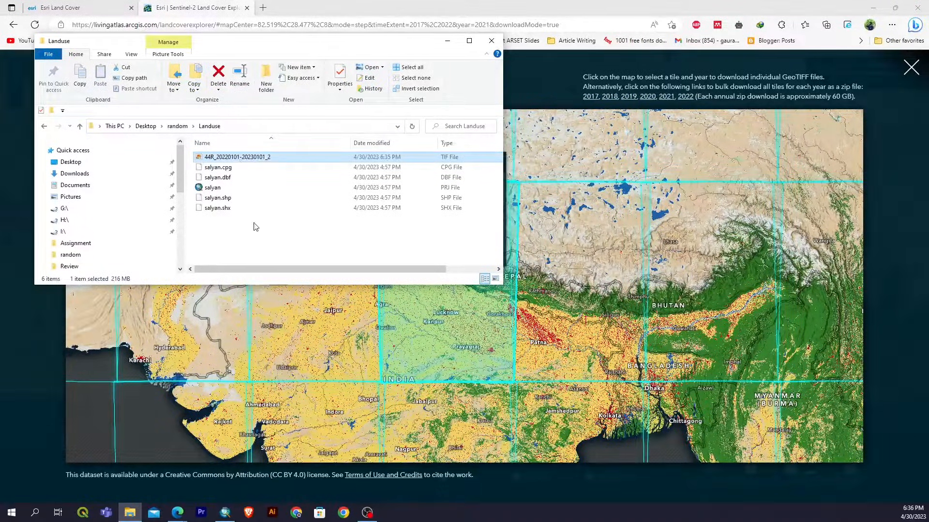
left_click(260, 240)
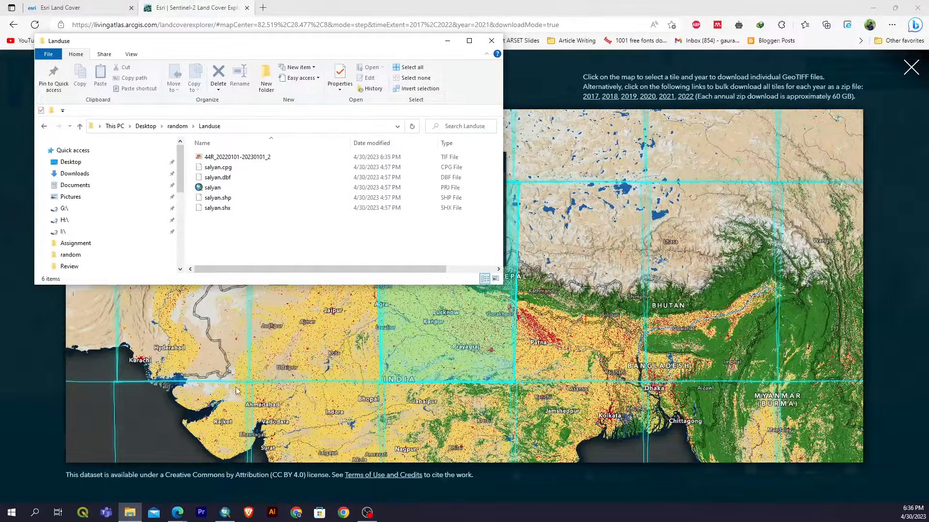
left_click(225, 513)
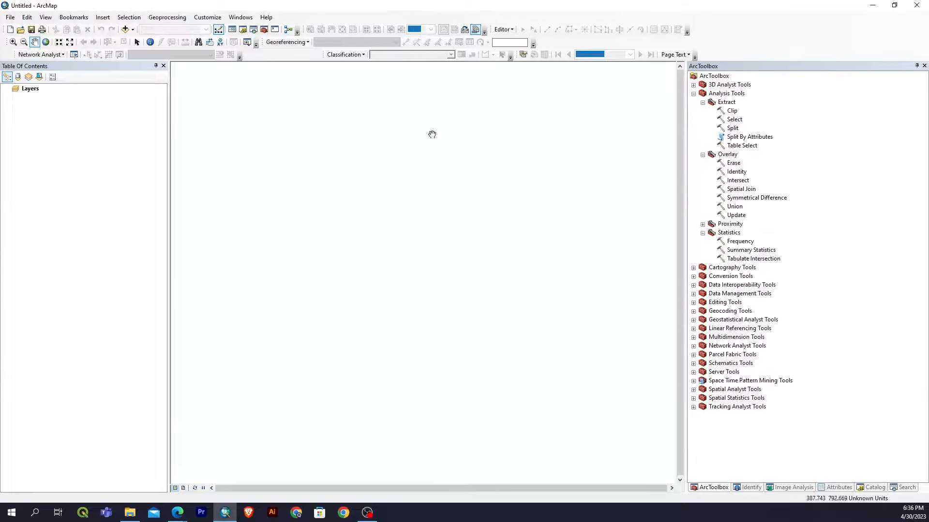
left_click(873, 6)
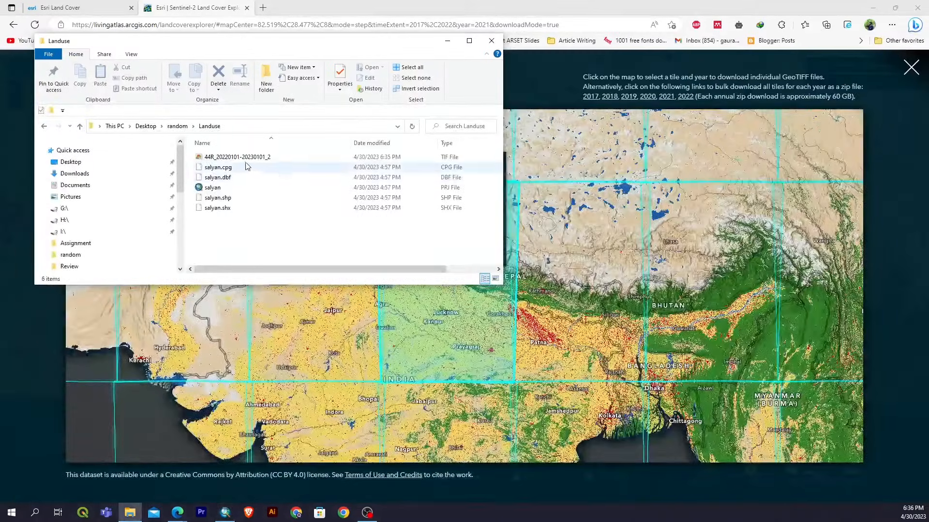
left_click_drag(319, 236, 289, 163)
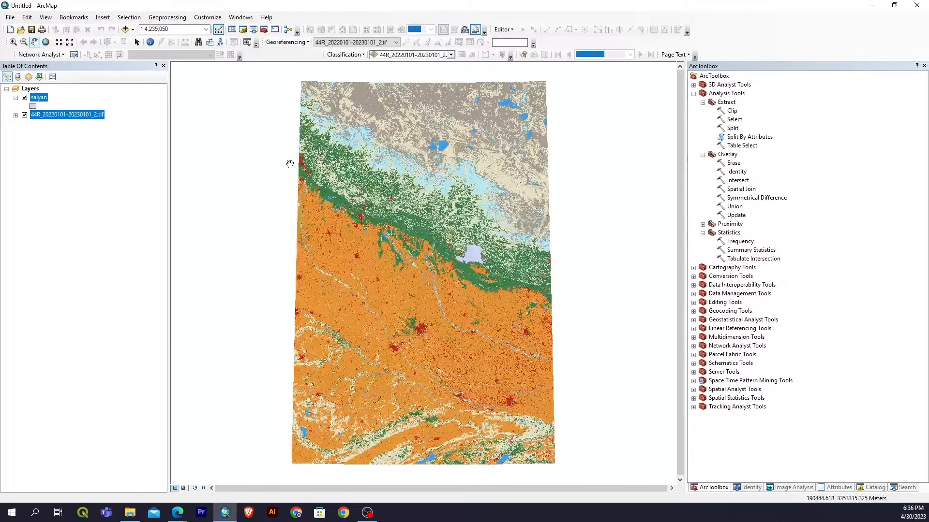
Examine the land cover raster around the salyan polygon and expand the raster's class legend.
scroll(482, 256, "down", 5)
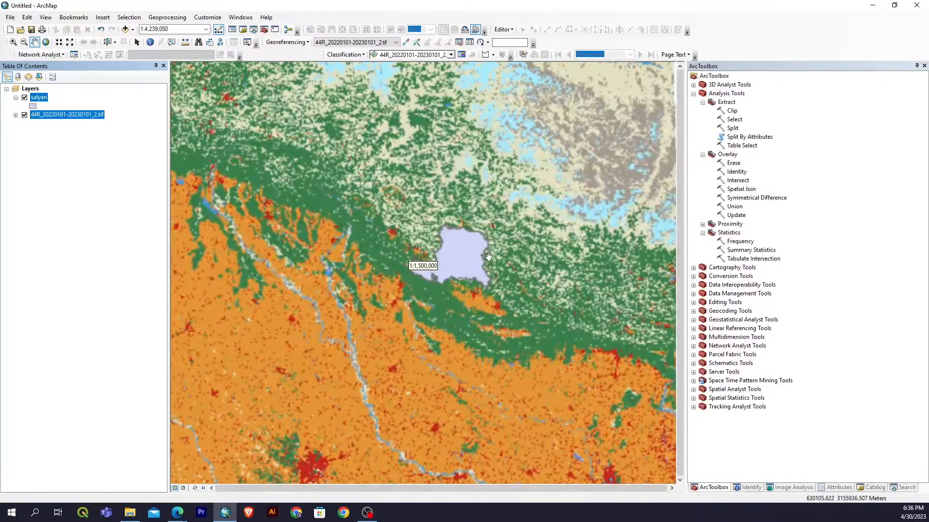
left_click_drag(515, 248, 445, 253)
scroll(345, 248, "down", 2)
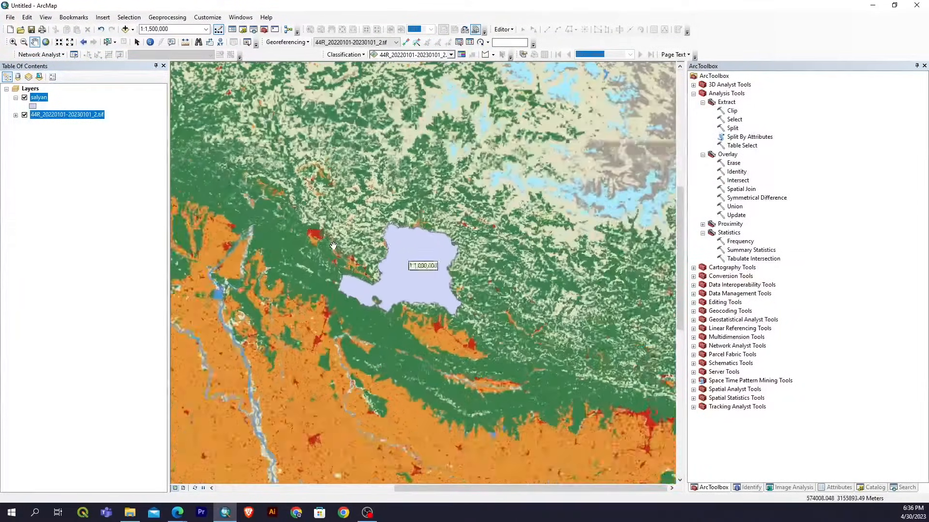
left_click_drag(463, 219, 373, 201)
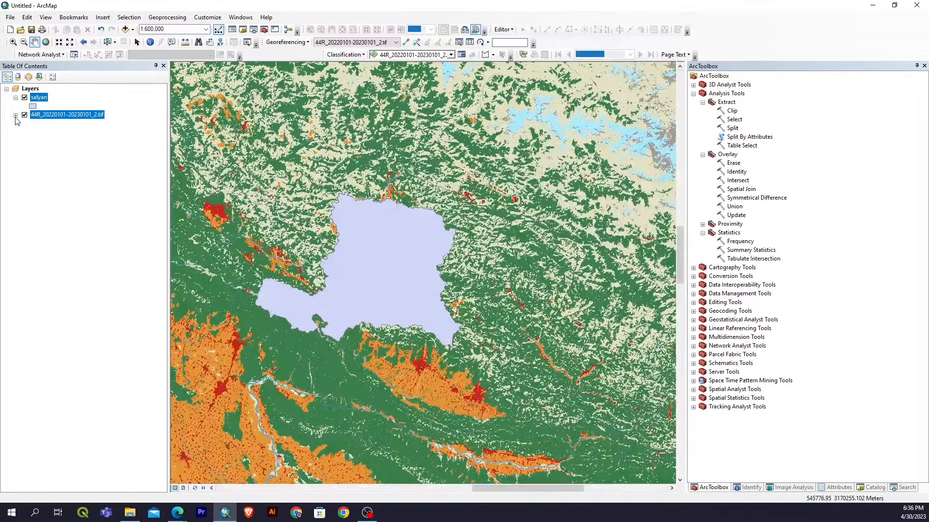
left_click(16, 116)
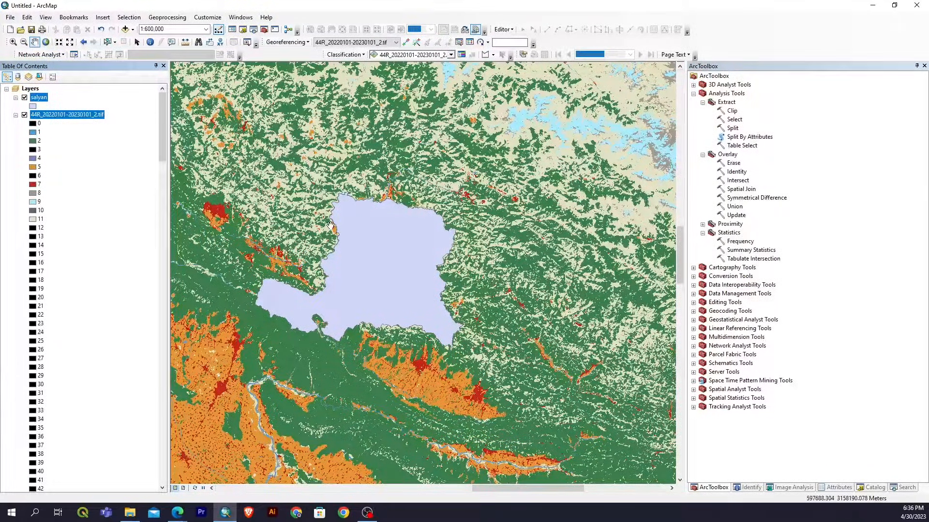
scroll(234, 211, "up", 1)
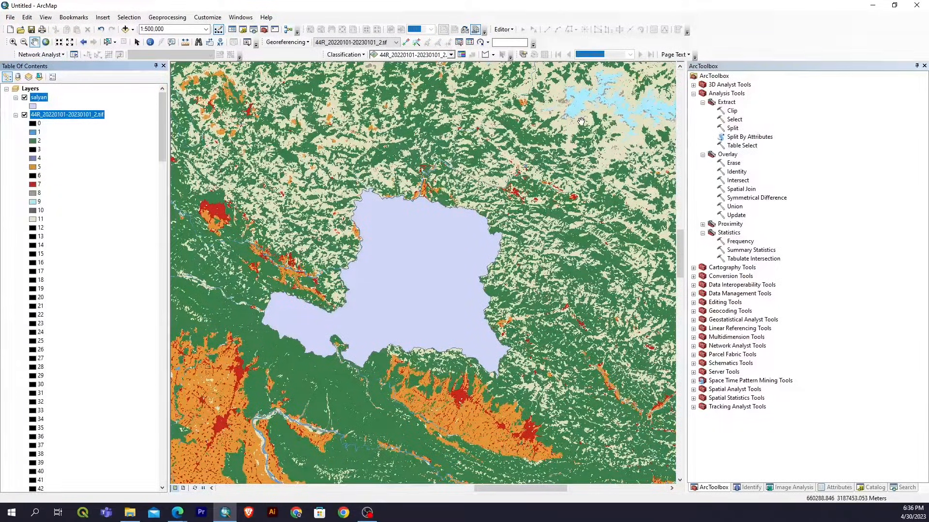
left_click_drag(574, 154, 494, 191)
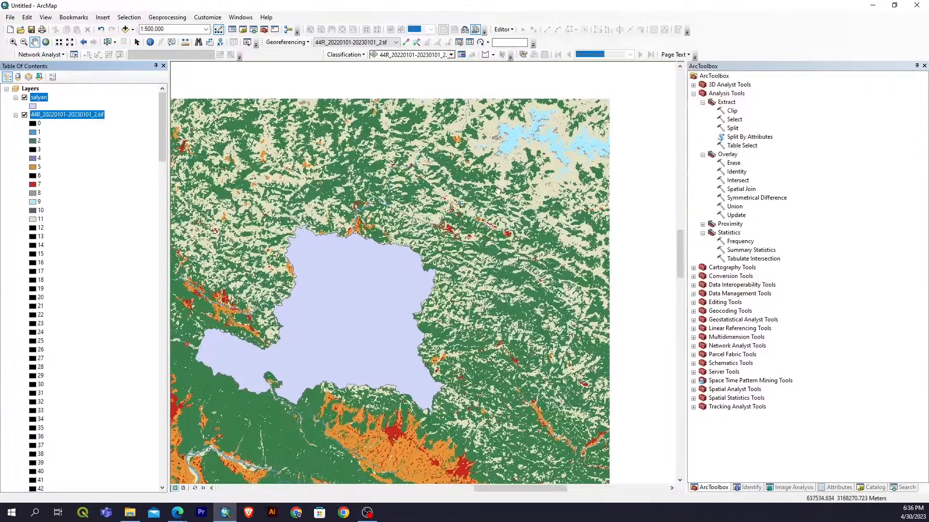
left_click_drag(339, 252, 368, 203)
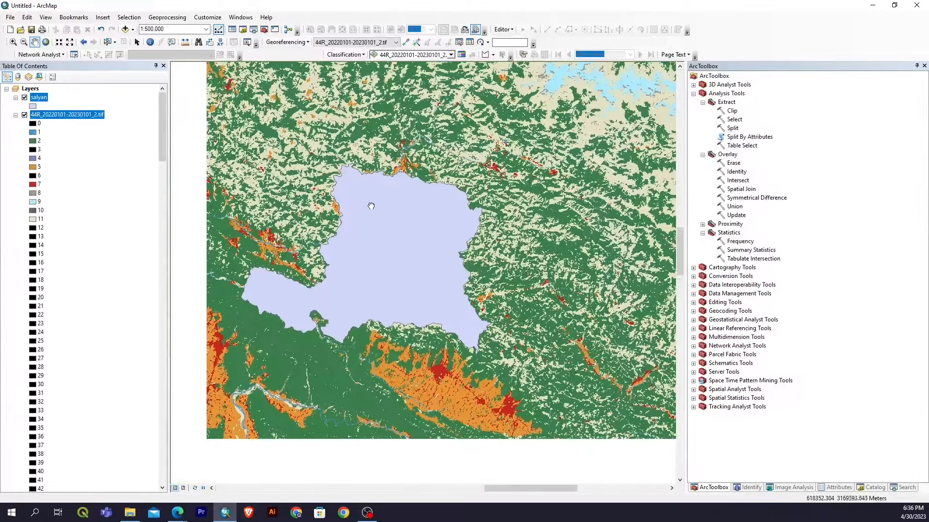
Apply the Hollow symbol to the salyan layer.
left_click(33, 107)
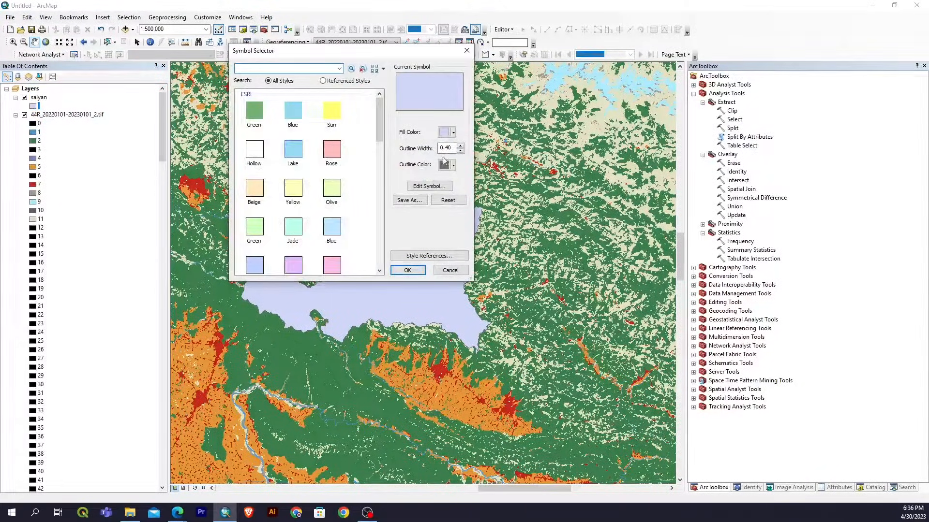
left_click(453, 133)
left_click(393, 158)
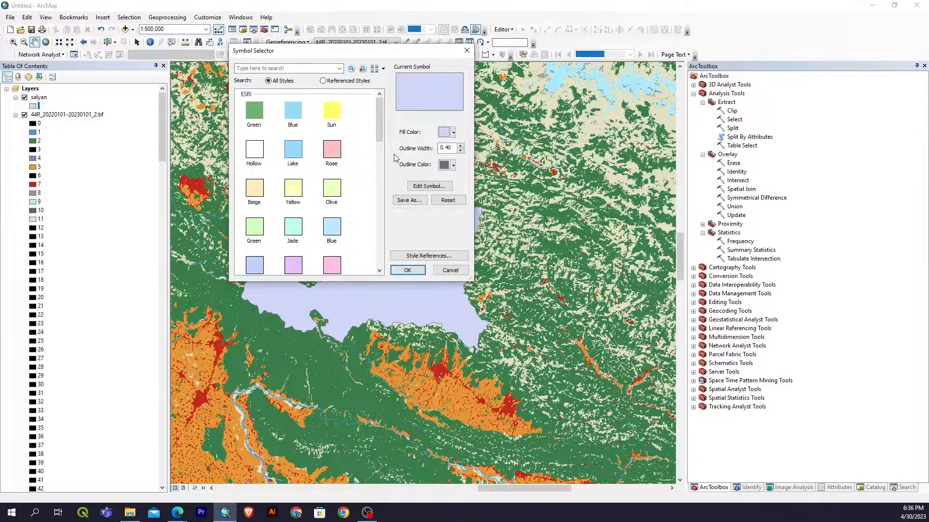
left_click(453, 132)
left_click(445, 132)
left_click(254, 149)
left_click(407, 270)
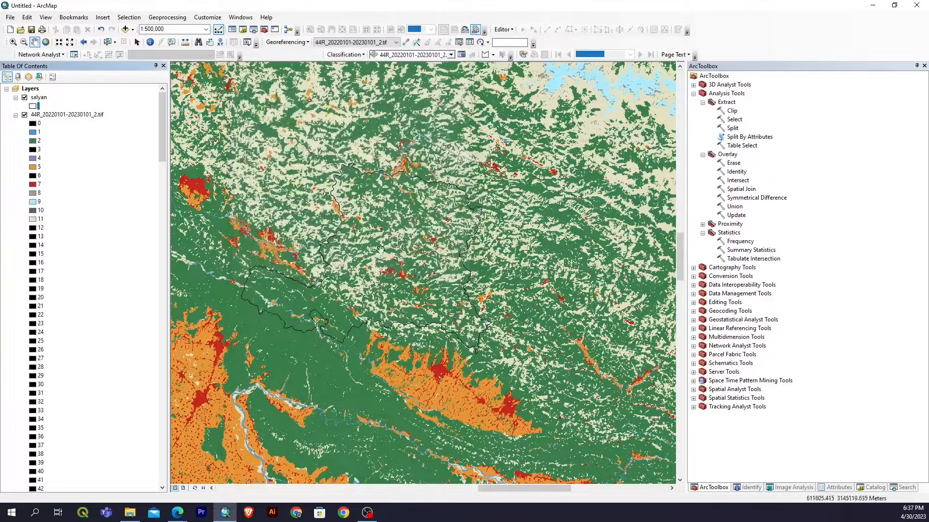
Set the outline width of the salyan boundary symbol to 2.
left_click(33, 106)
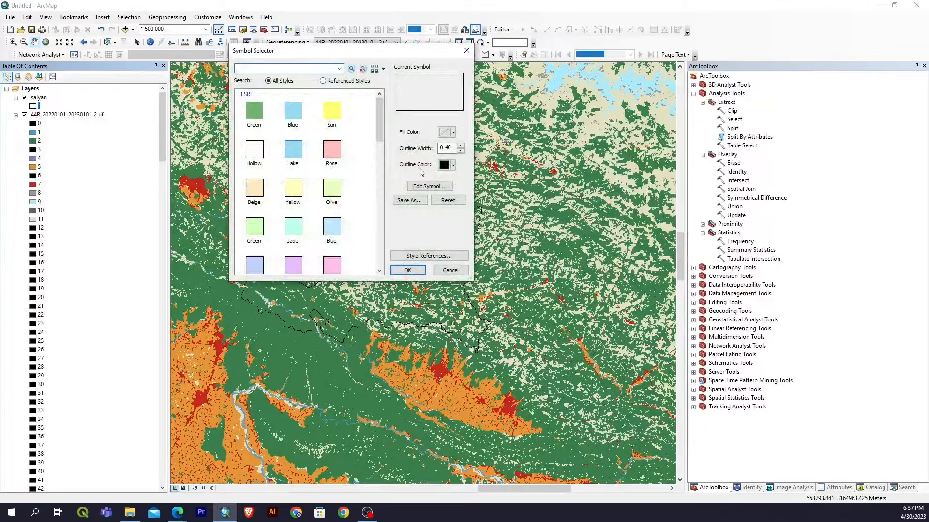
left_click(460, 147)
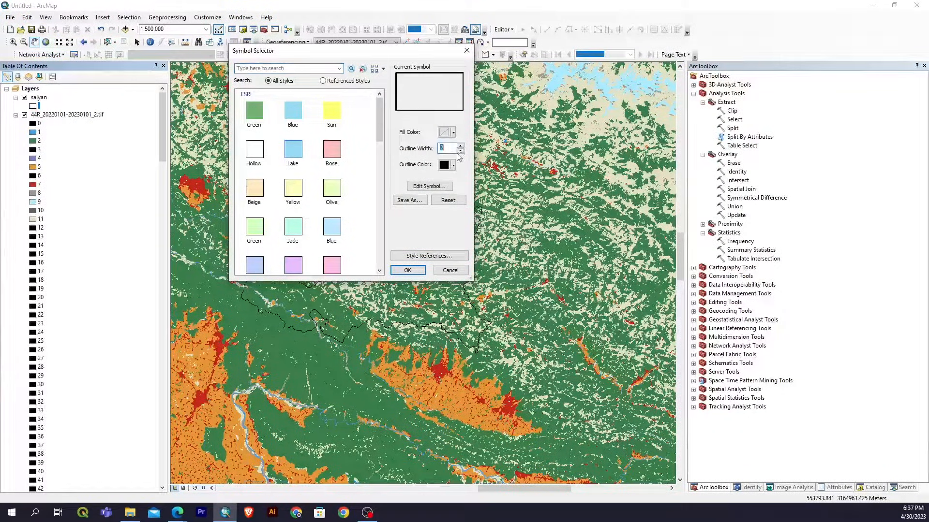
left_click(407, 270)
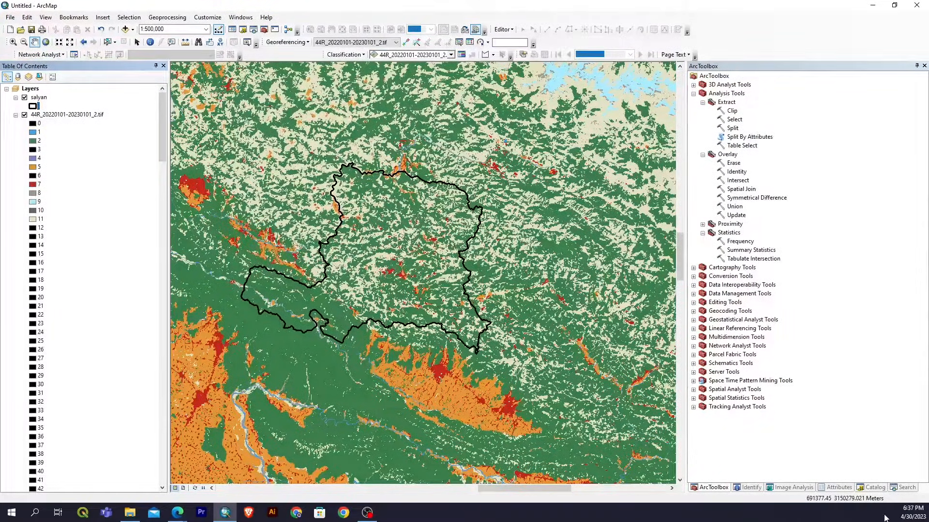
Search the tools for "extract by mask" and open the Extract by Mask (Spatial Analyst) tool.
left_click(895, 489)
left_click(727, 103)
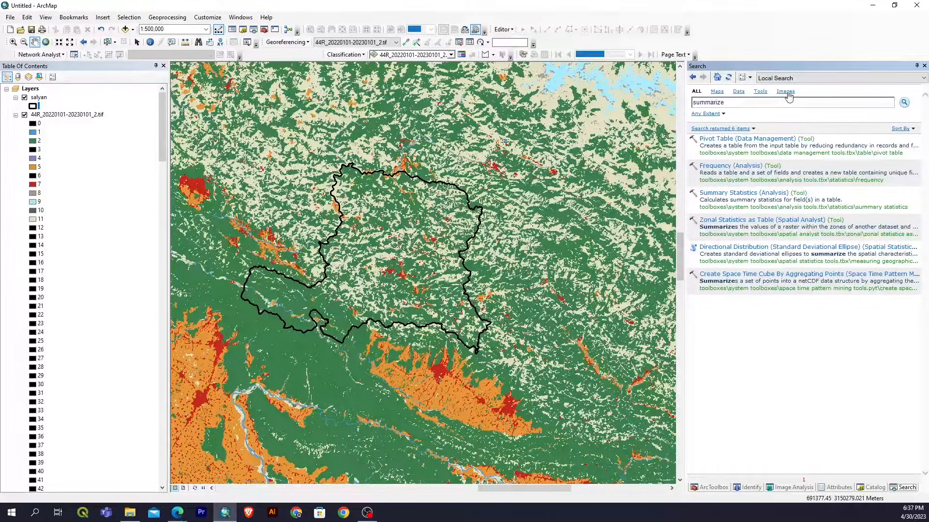
double_click(748, 103)
type("extract by mask")
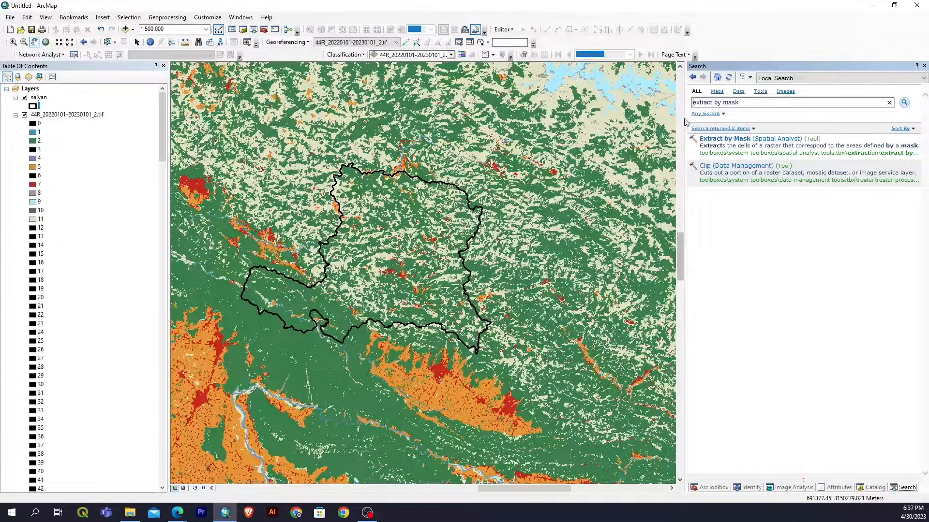
left_click(737, 139)
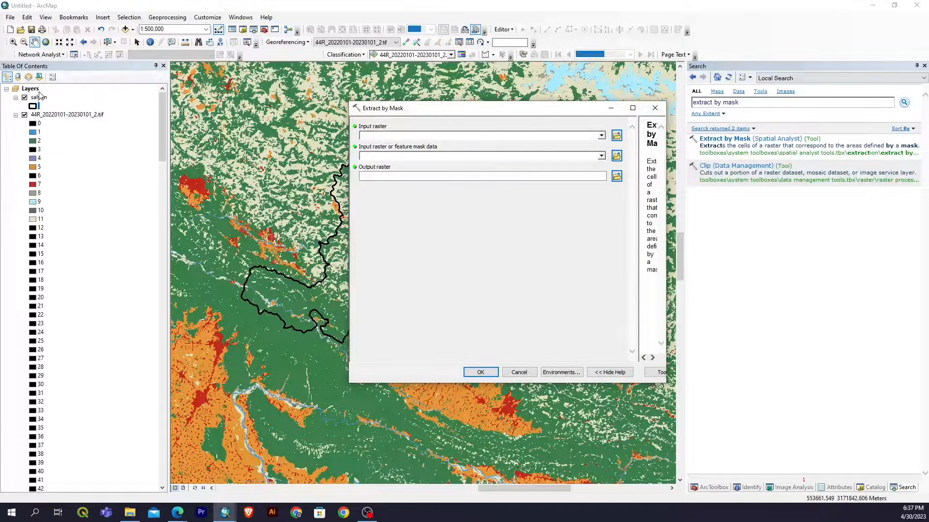
left_click_drag(53, 115, 435, 133)
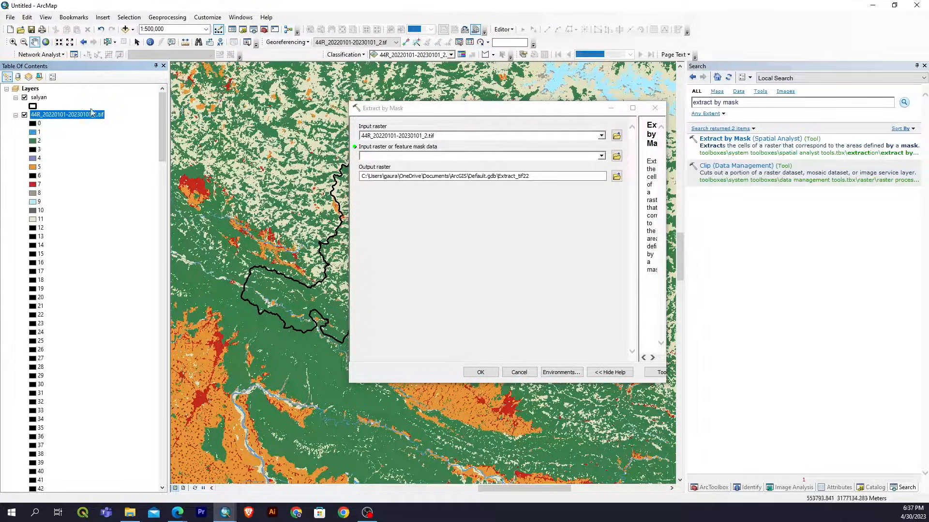
left_click(16, 115)
left_click(39, 98)
left_click_drag(39, 102, 423, 157)
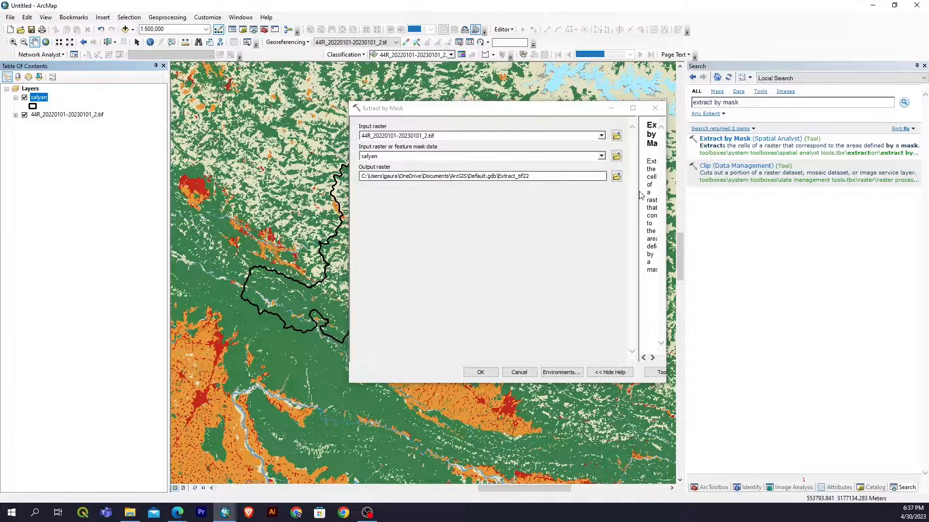
Browse for the output raster location to the Landuse folder inside the random folder on the Desktop.
left_click(616, 176)
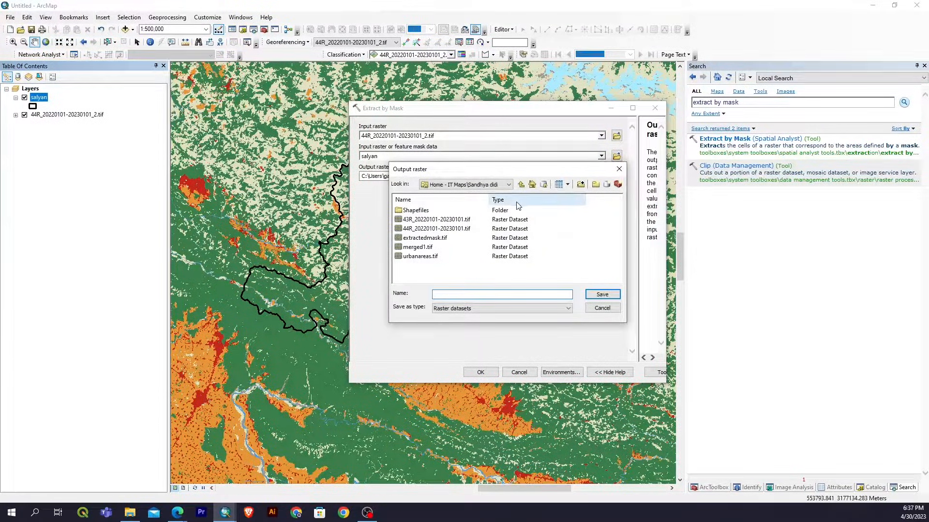
left_click(520, 185)
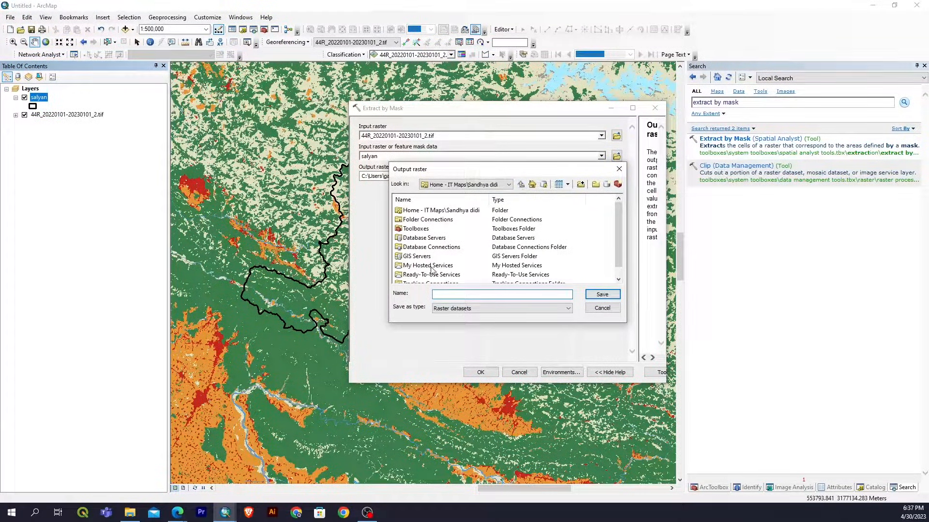
scroll(432, 266, "down", 1)
scroll(437, 257, "up", 1)
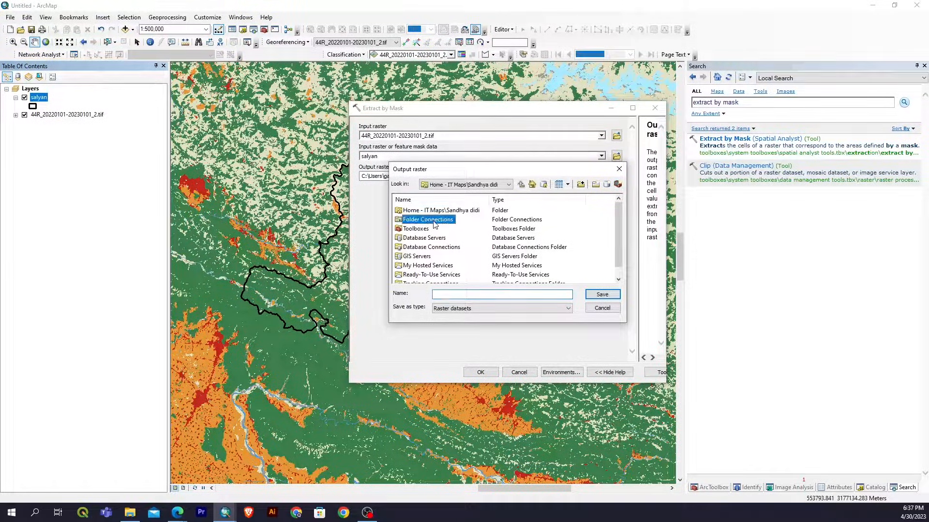
double_click(435, 220)
scroll(438, 257, "down", 7)
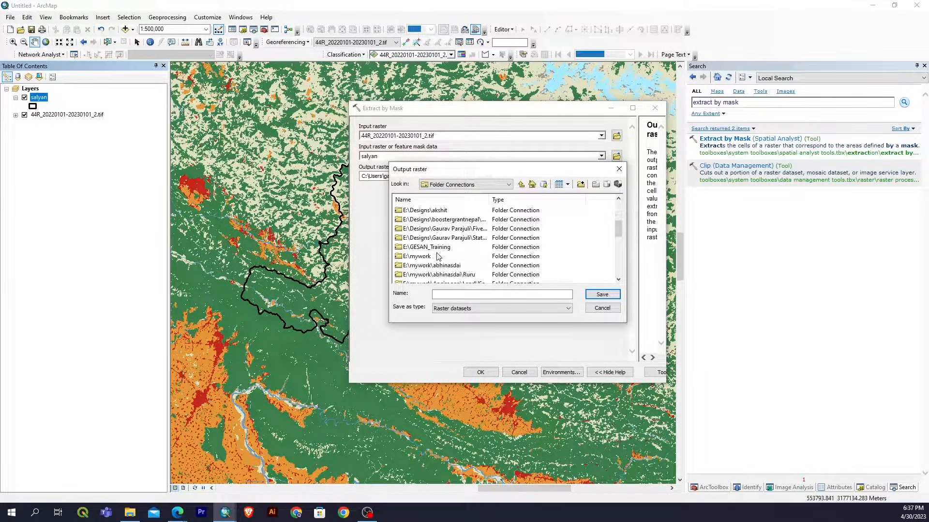
scroll(437, 256, "up", 8)
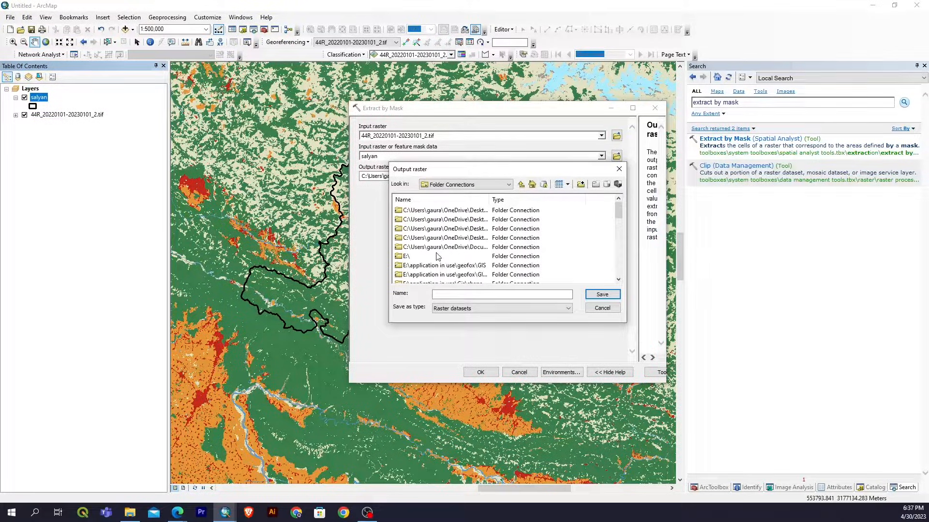
double_click(418, 212)
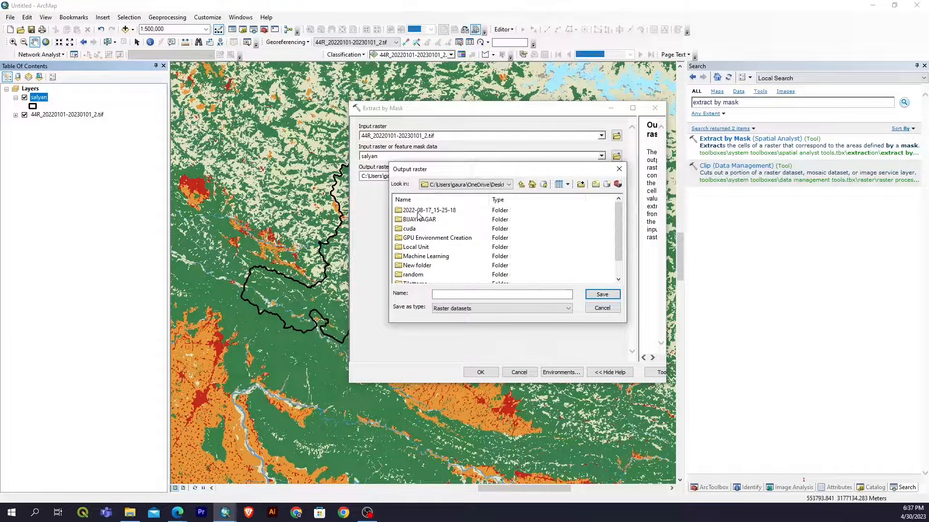
scroll(425, 259, "down", 1)
double_click(420, 264)
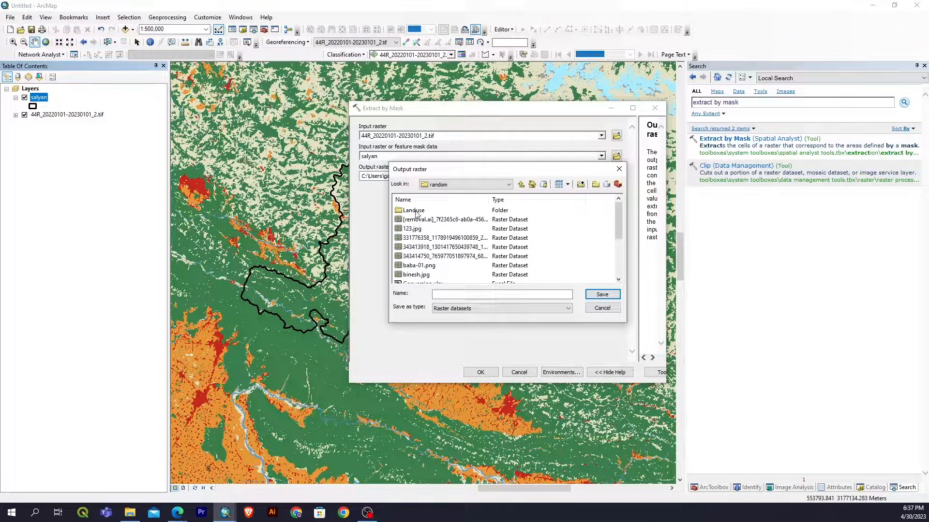
double_click(416, 212)
Name the output raster extract.tif, save it in the Landuse folder and run Extract by Mask.
left_click(439, 295)
type("extract.")
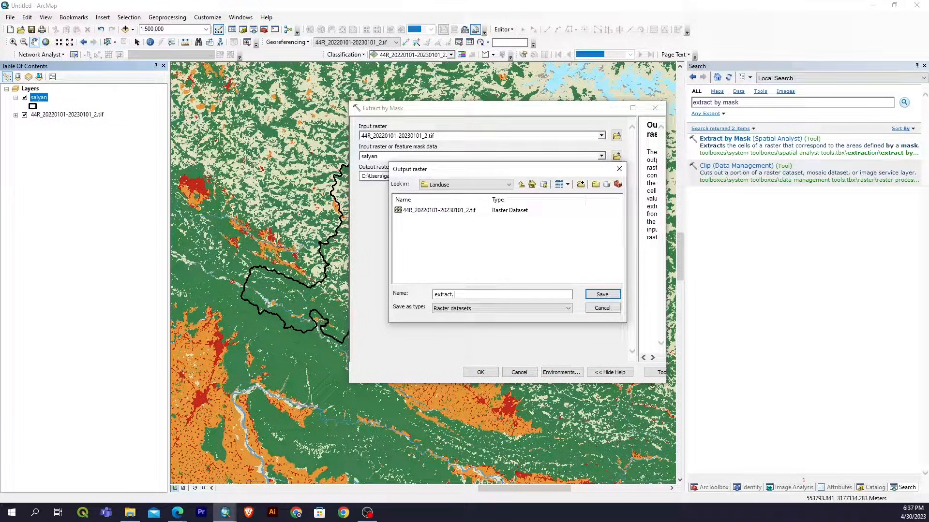
type("tif")
key("Return")
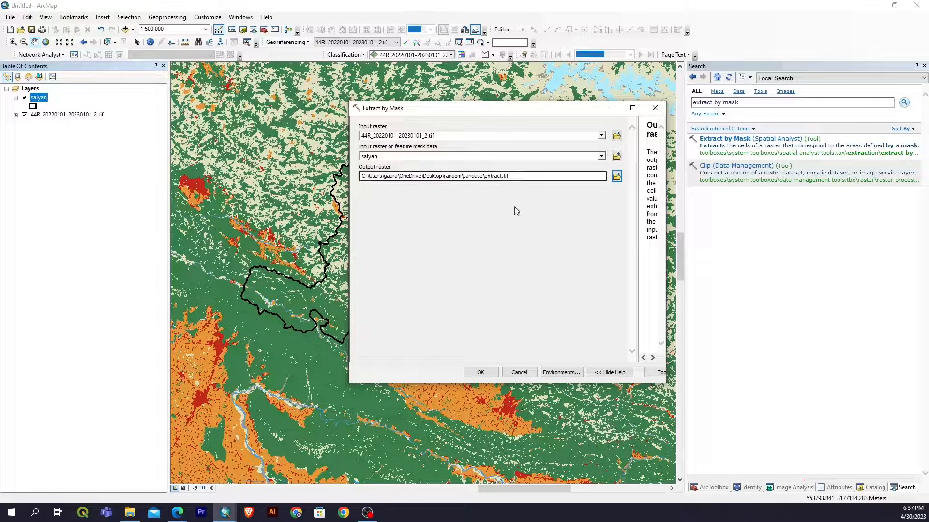
left_click(483, 372)
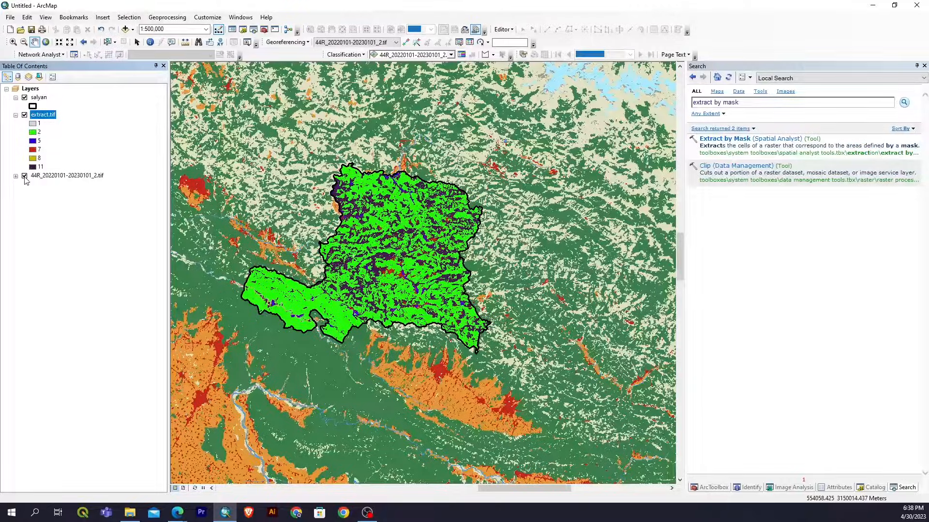
left_click(24, 177)
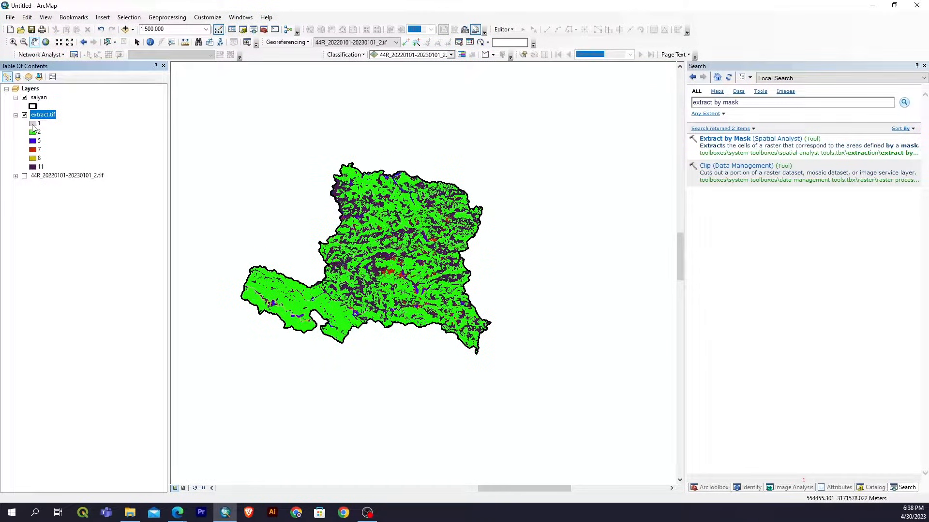
left_click(24, 176)
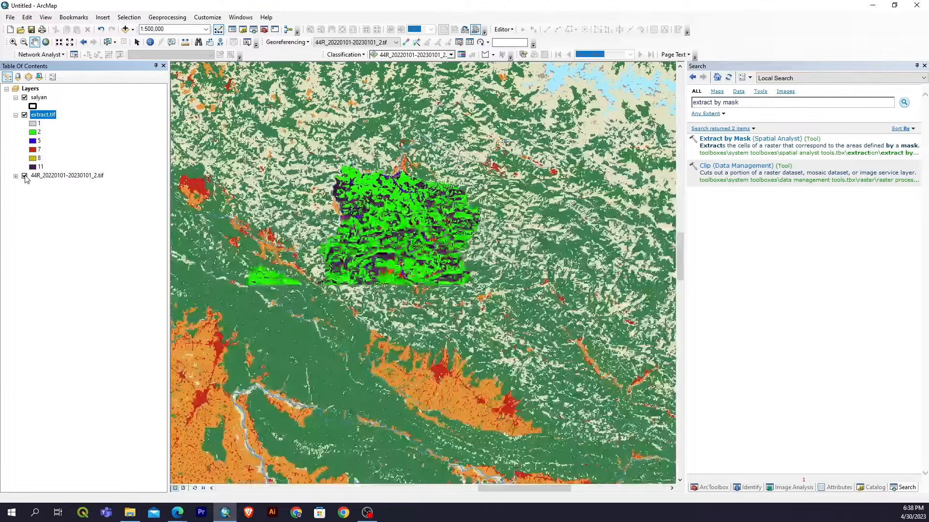
left_click(24, 115)
left_click(24, 115)
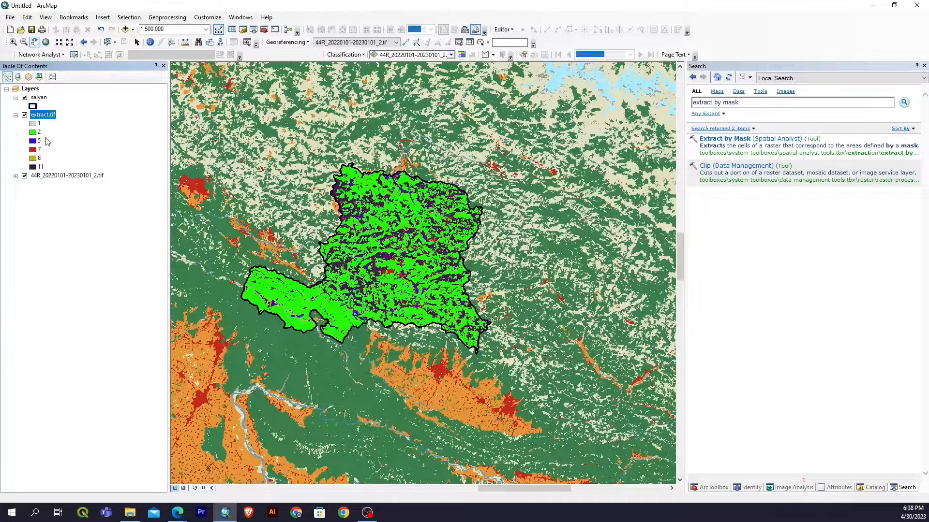
Apply the ESRI Green symbol to class 2 and the Yellow symbol to class 11 of extract.tif.
double_click(33, 132)
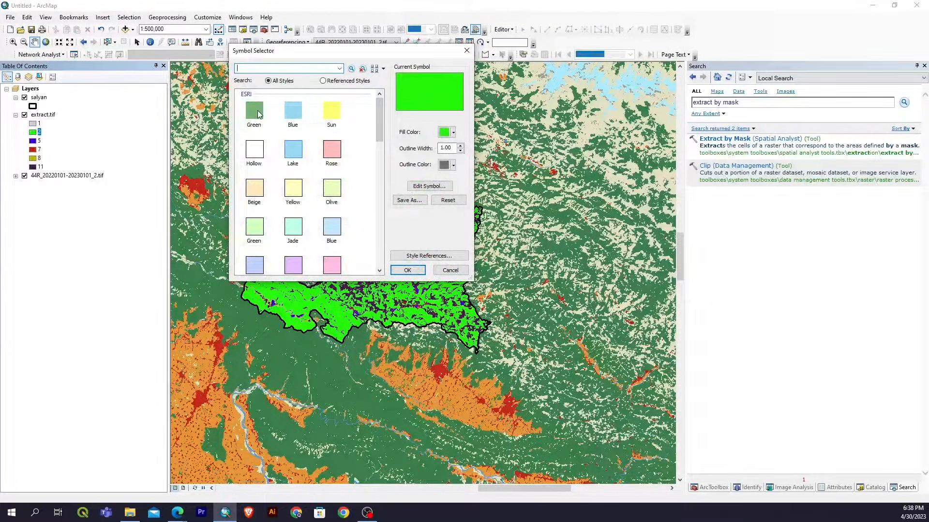
left_click(407, 270)
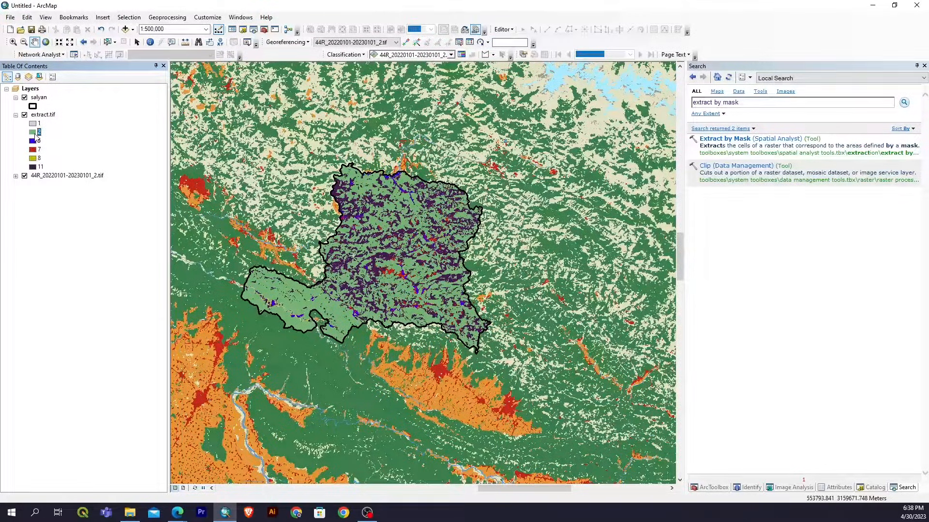
left_click(33, 167)
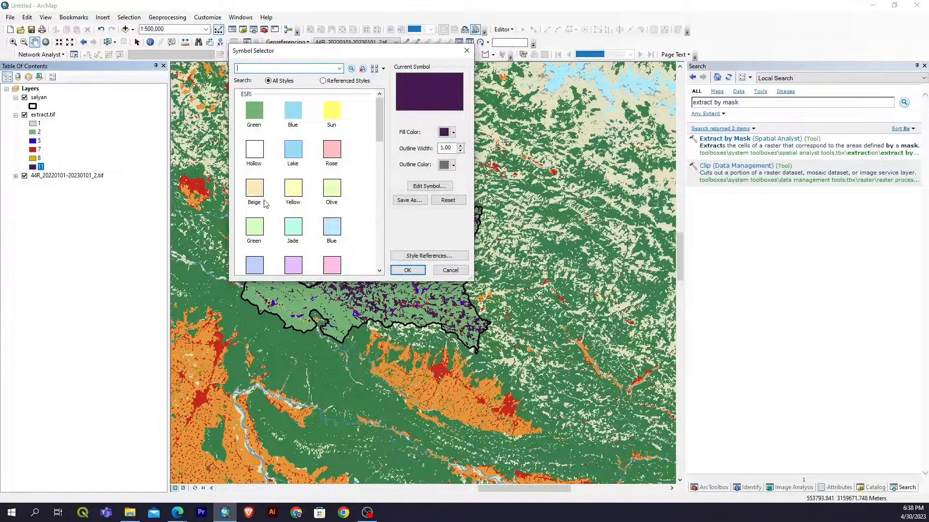
scroll(261, 232, "down", 1)
scroll(269, 237, "up", 1)
left_click(293, 189)
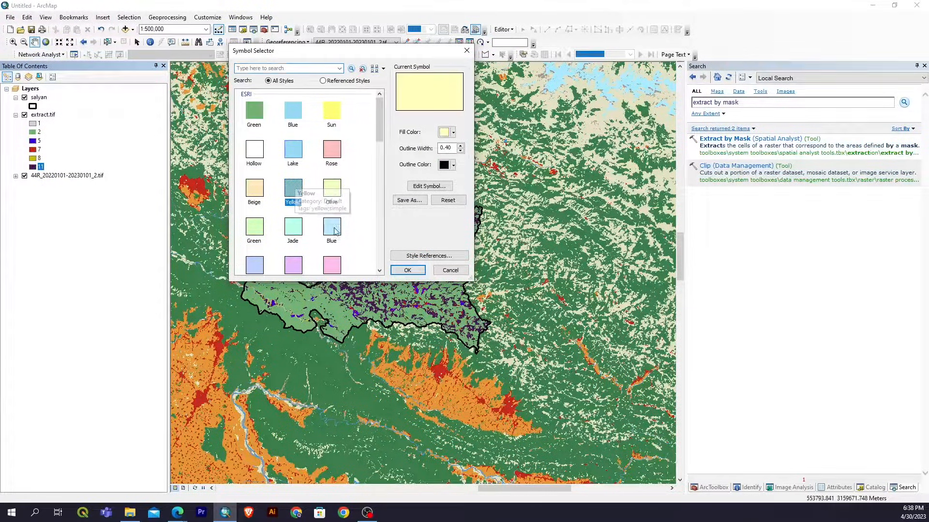
left_click(407, 270)
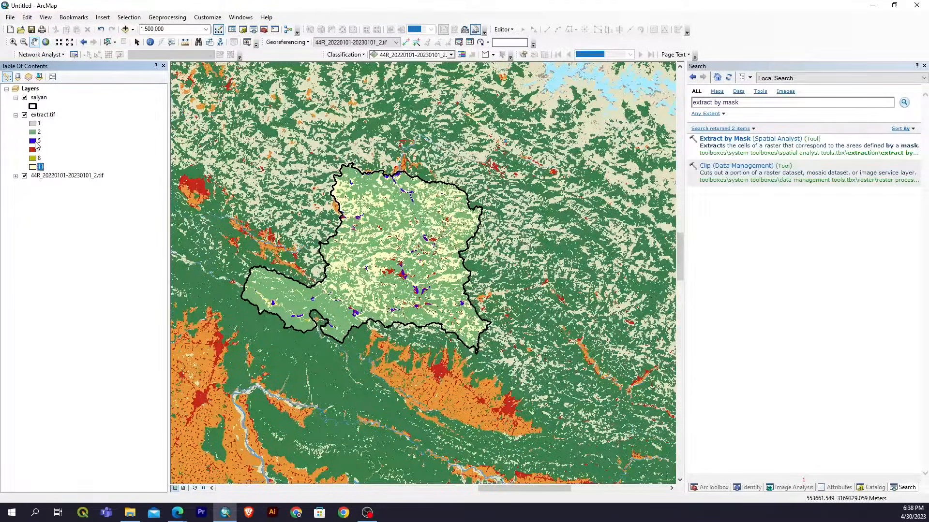
Apply the Rose symbol to class 5 of the extract.tif layer.
double_click(35, 142)
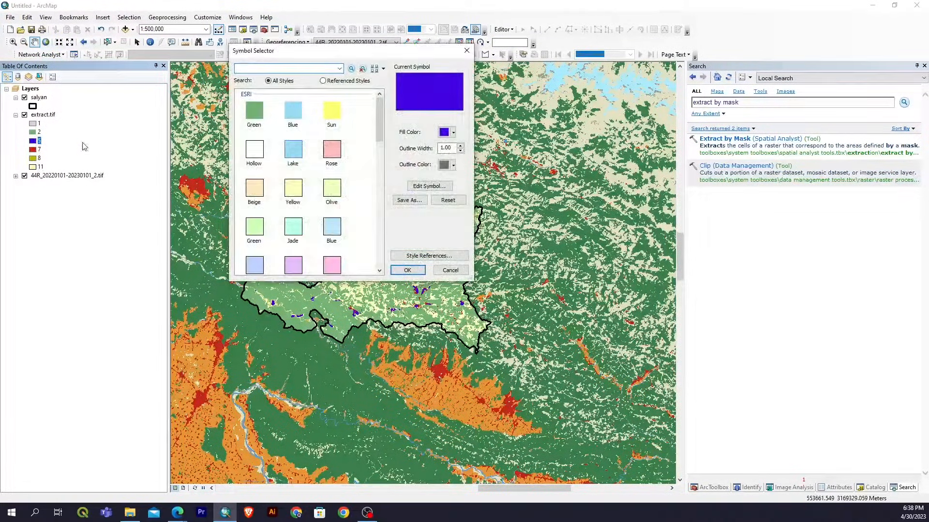
left_click(332, 151)
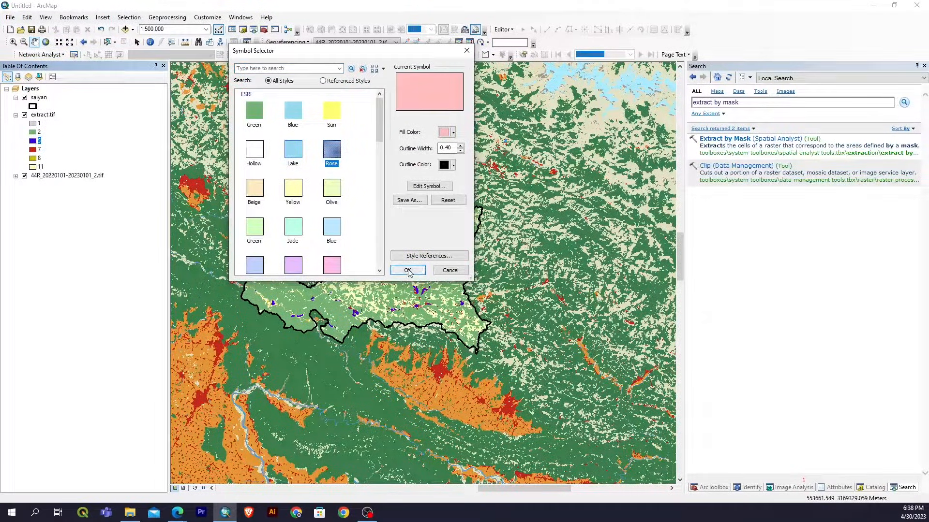
left_click(407, 270)
Compare the class colours inside the salyan boundary with the source raster by toggling extract.tif off and on.
scroll(408, 270, "up", 2)
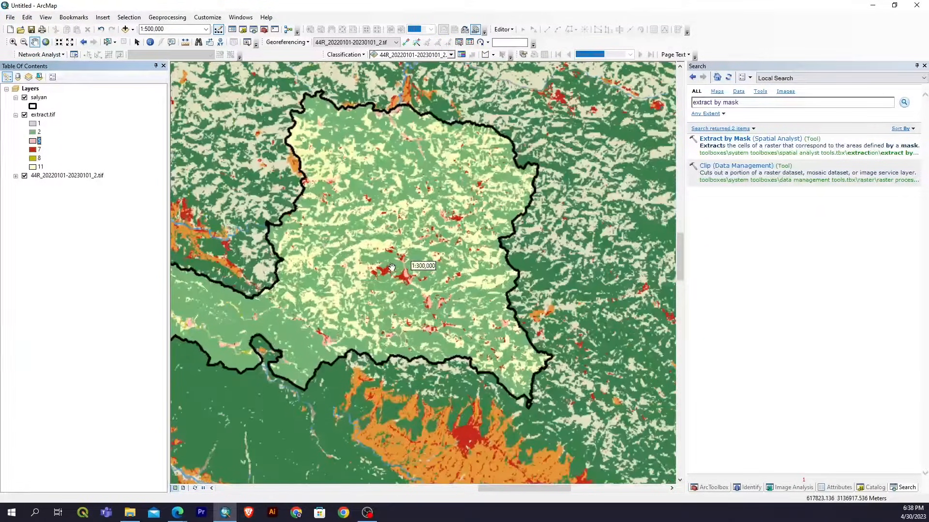
scroll(411, 285, "up", 2)
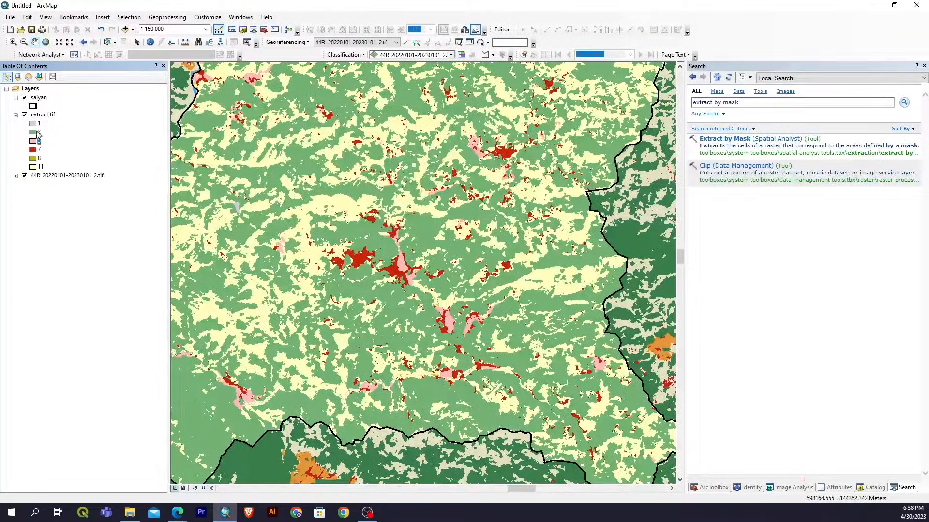
left_click(25, 115)
left_click(25, 115)
left_click(24, 115)
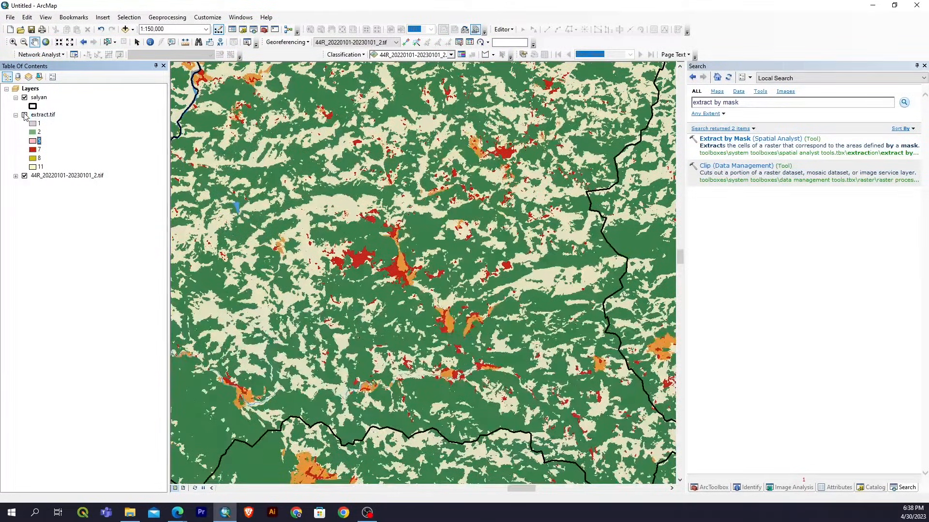
left_click(25, 115)
Apply the Lake symbol to class 1 of the extract.tif layer.
left_click(31, 124)
double_click(31, 124)
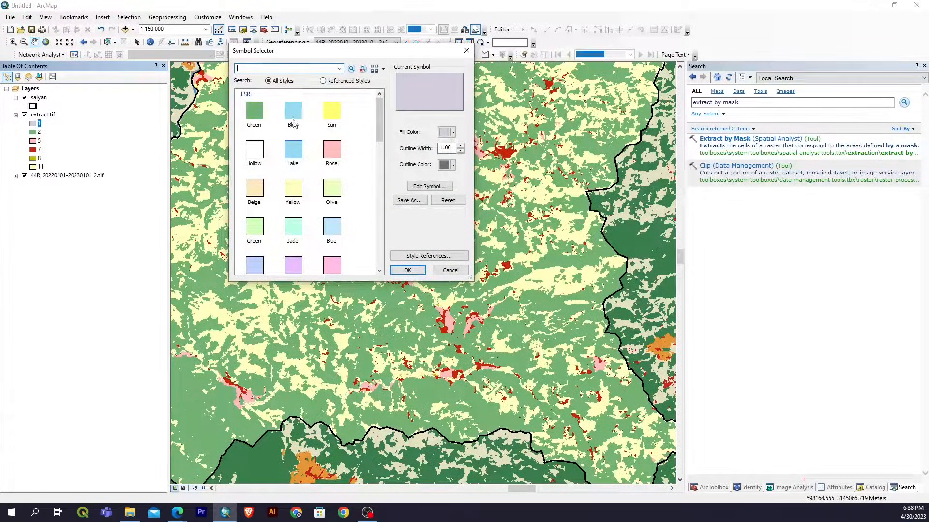
left_click(293, 151)
left_click(408, 270)
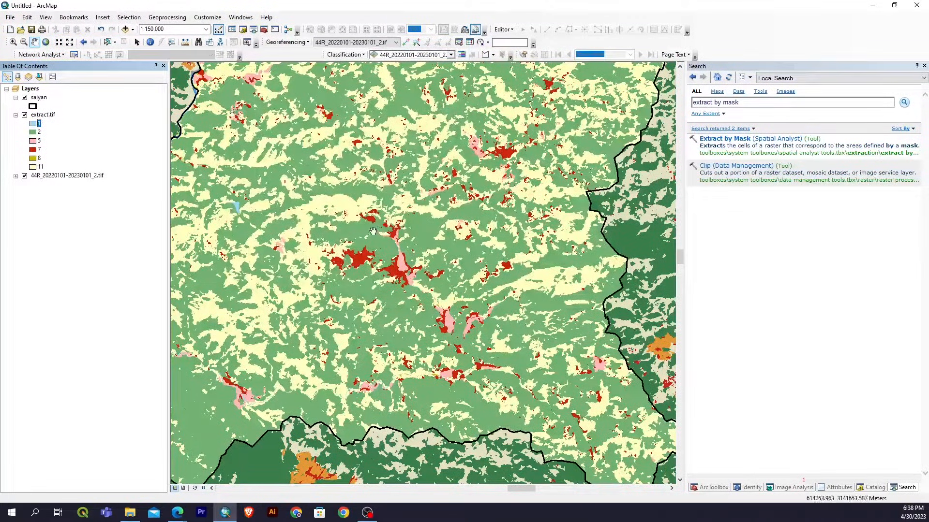
scroll(416, 261, "up", 3)
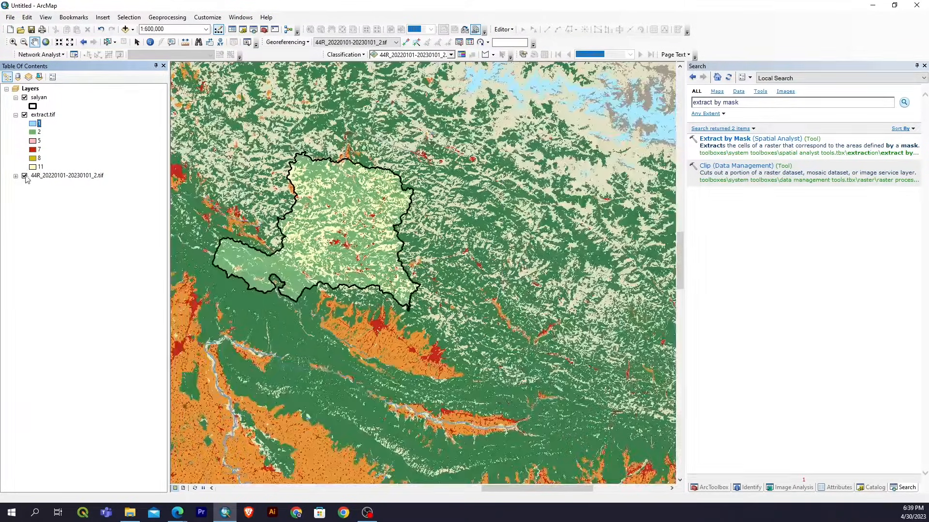
left_click(24, 176)
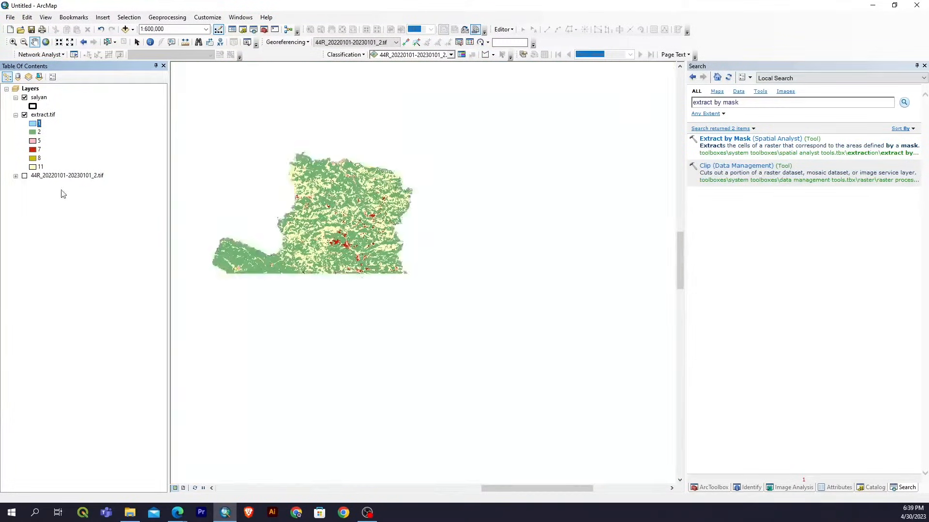
scroll(303, 229, "down", 2)
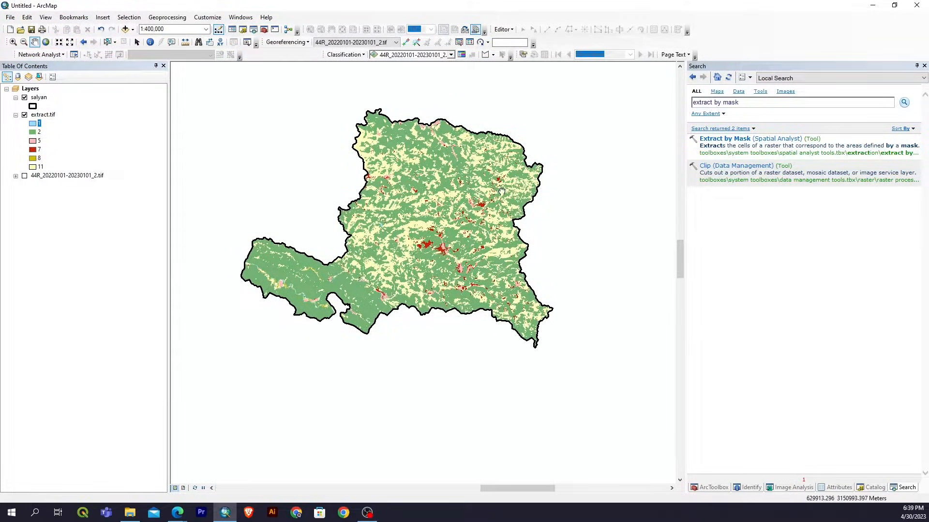
scroll(434, 264, "down", 1)
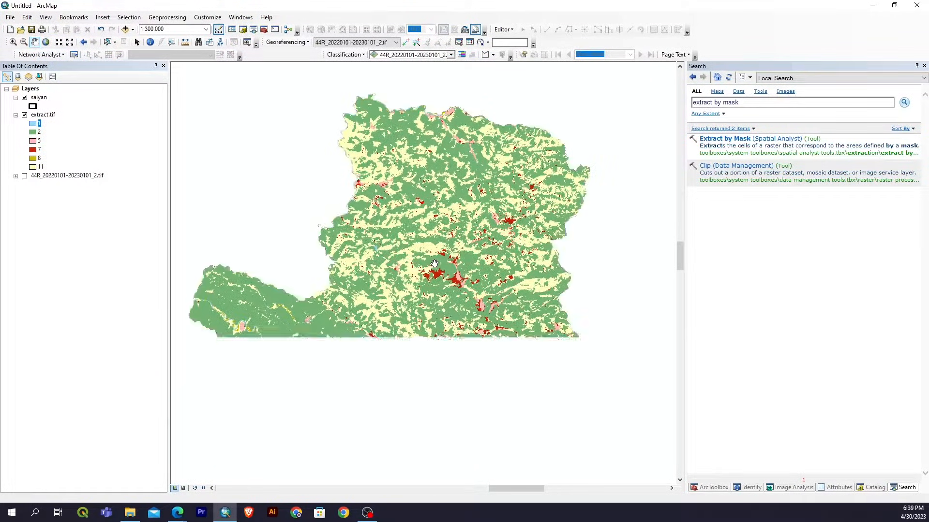